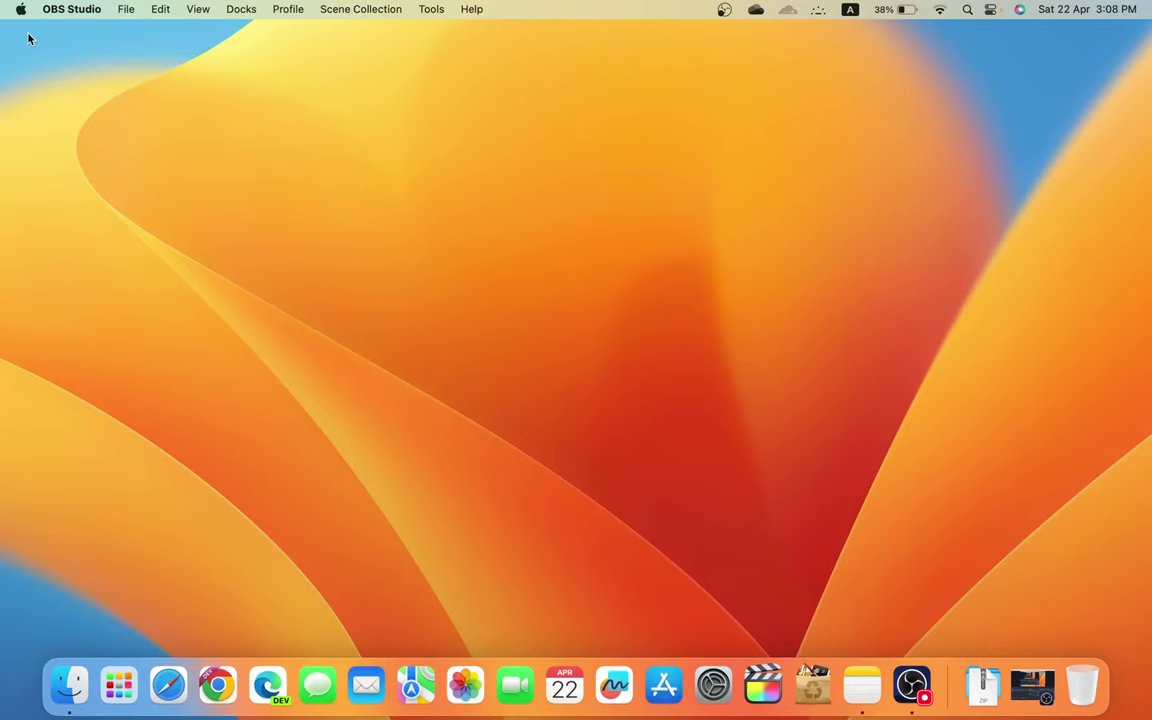
Step: Search Google for 'crossover 21' in Chrome Dev to reach the CodeWeavers CrossOver page
key(XF86AudioRaiseVolume)
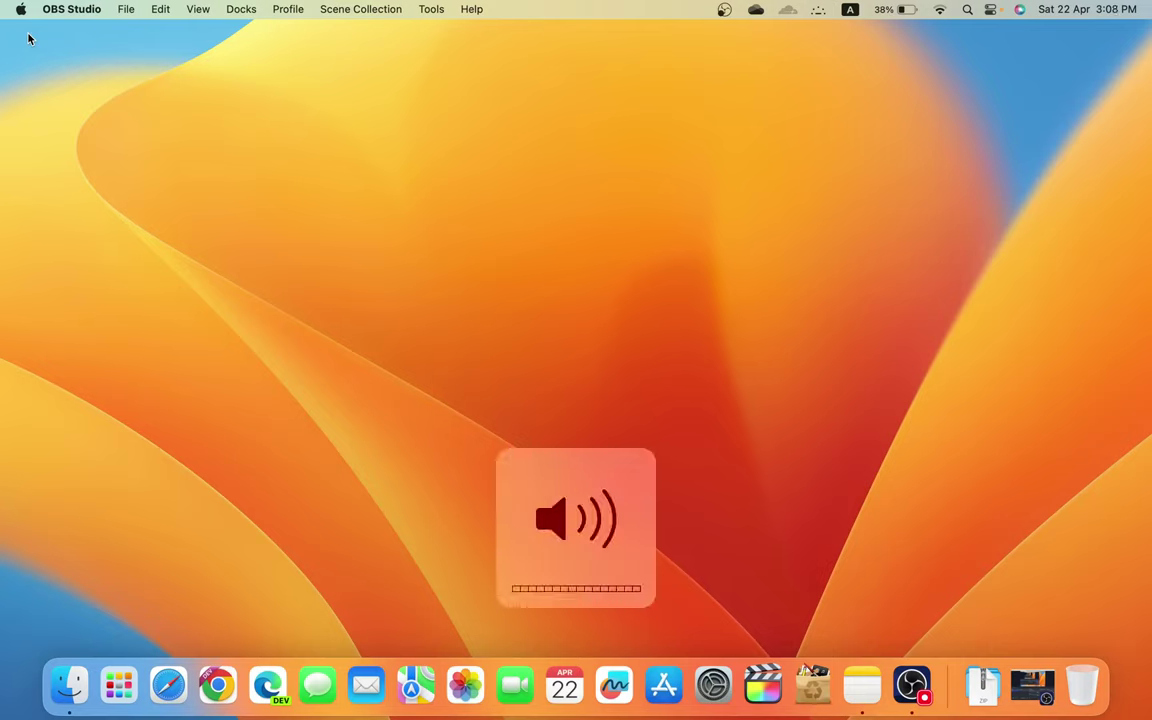
click(213, 684)
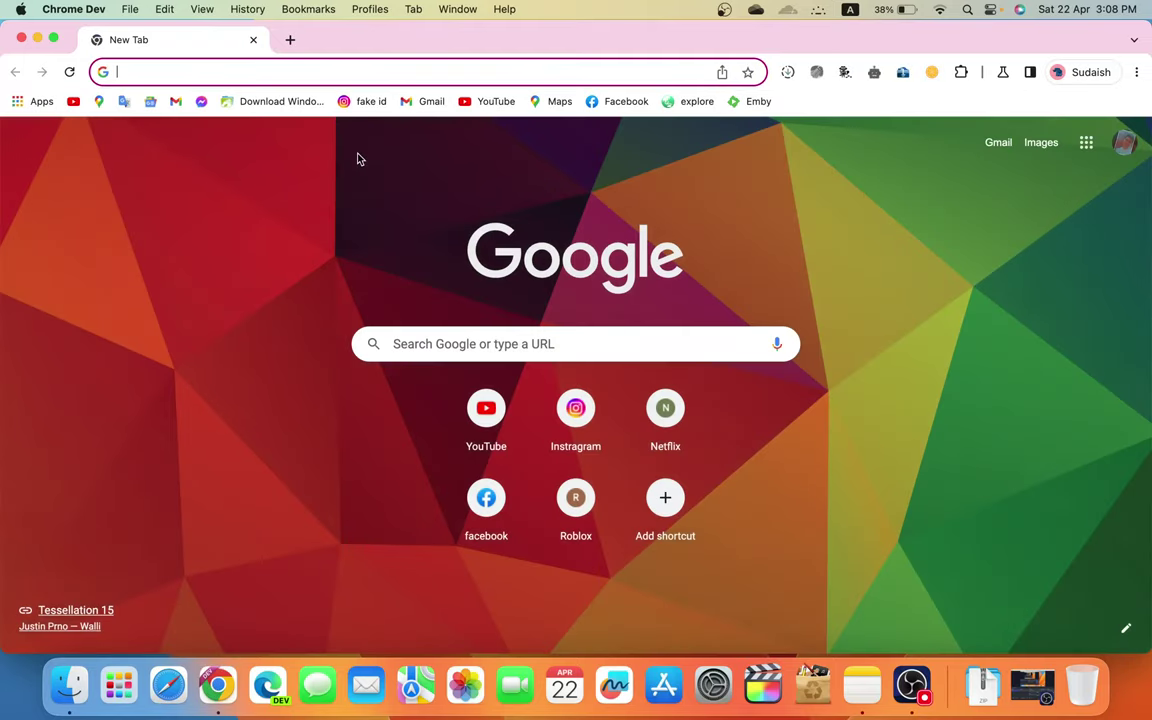
click(394, 79)
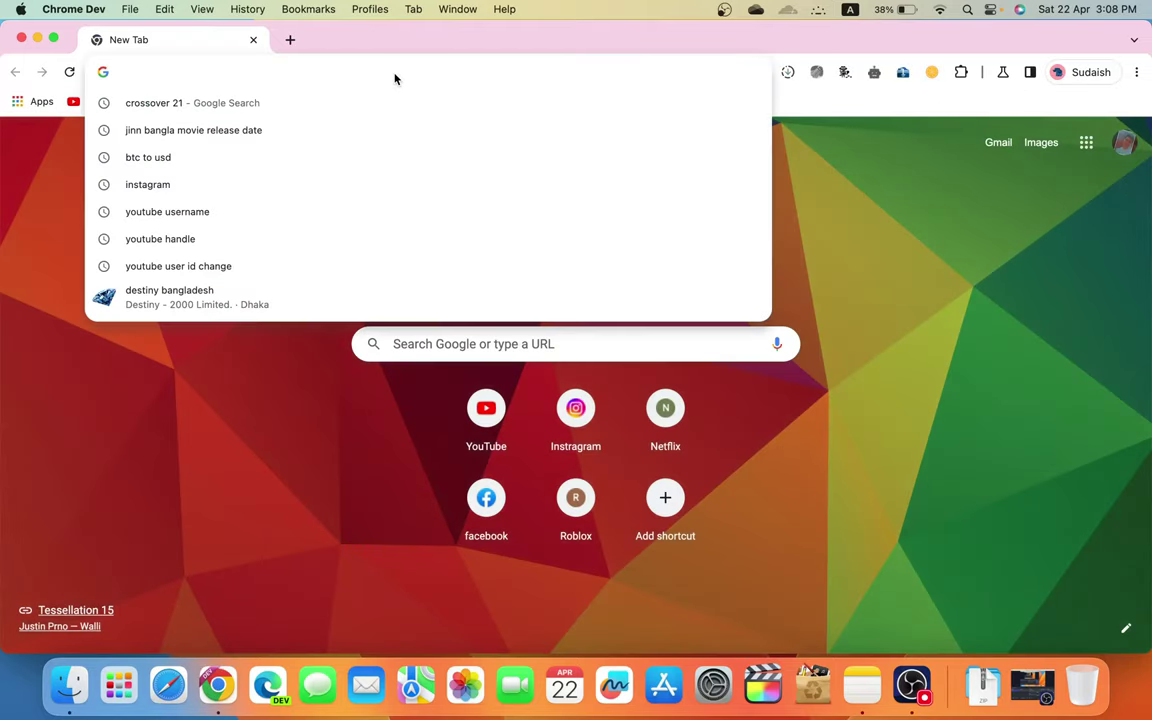
text(cro)
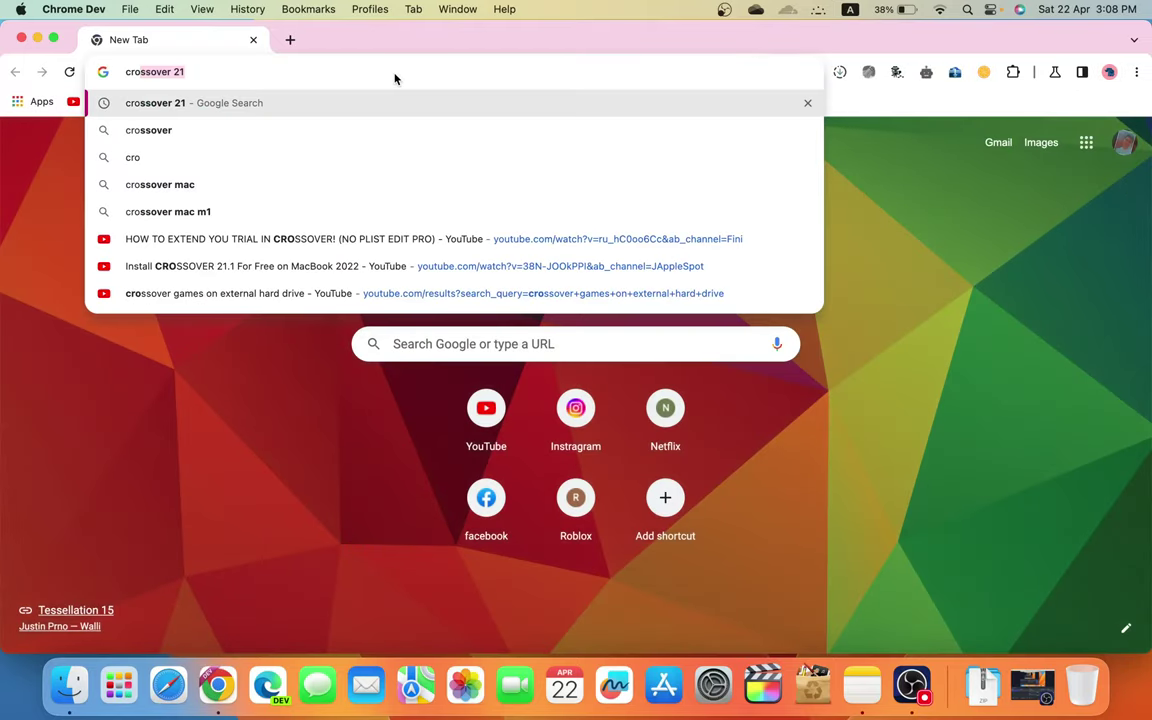
key(Return)
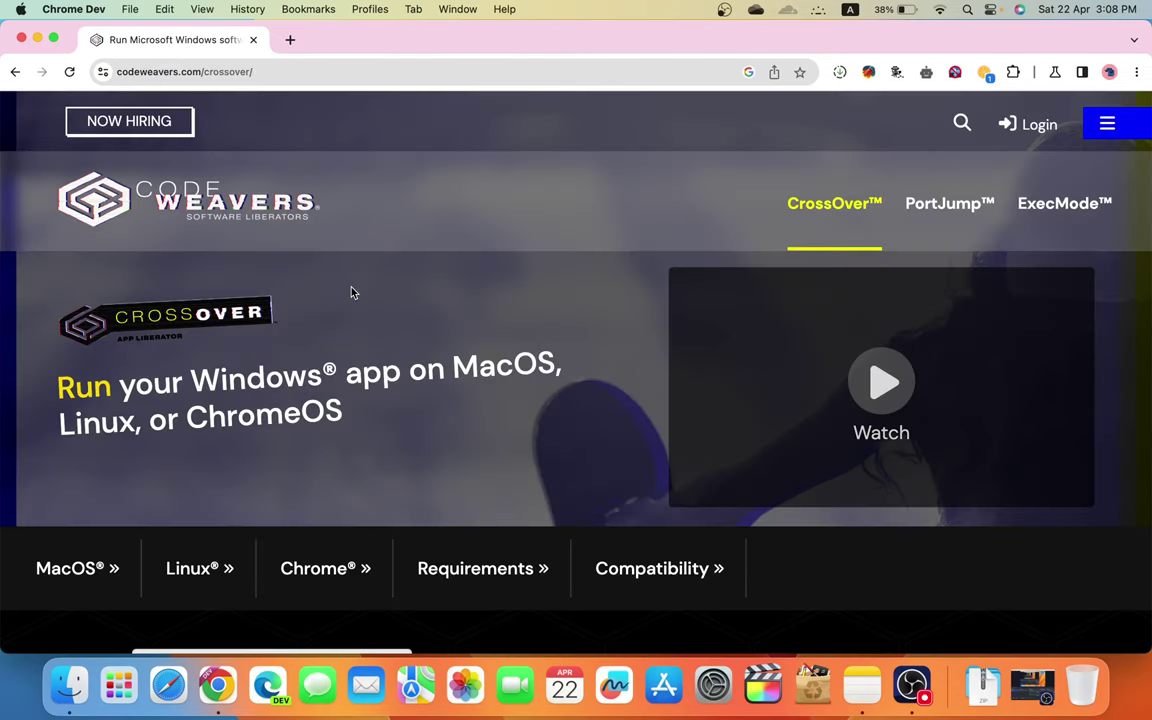
Step: Scroll to CrossOver Mac and open its FREE TRIAL form
scroll(351, 292, down, 5)
scroll(351, 292, down, 2)
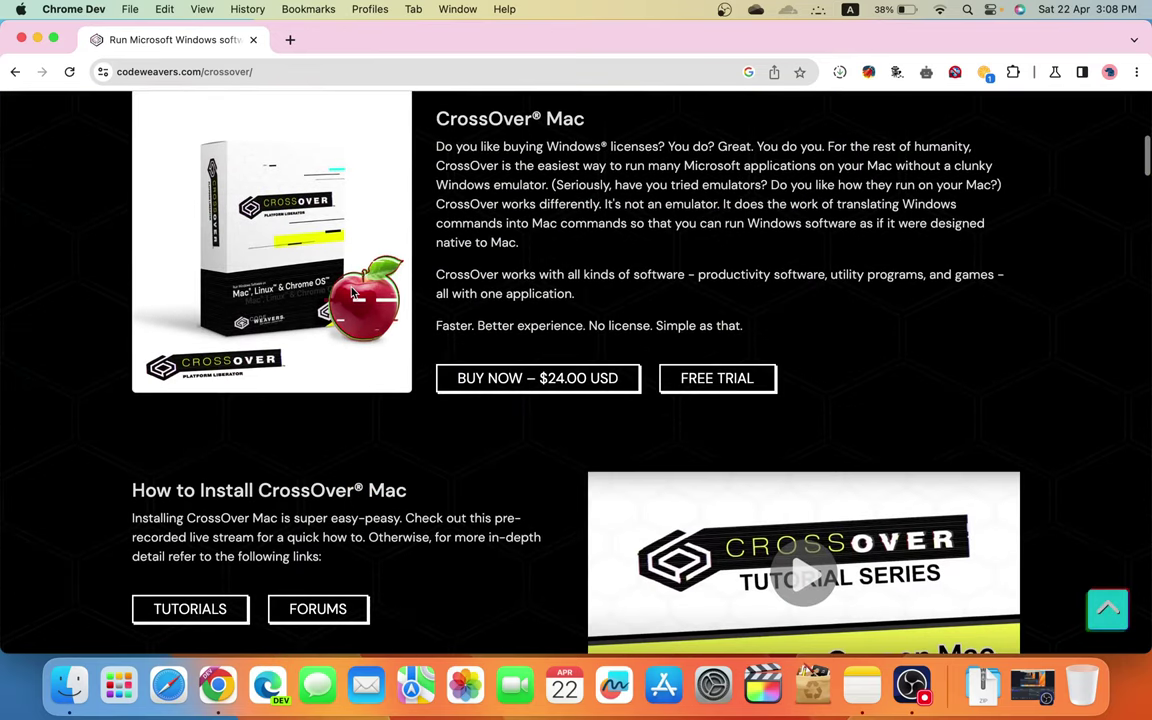
scroll(351, 292, up, 2)
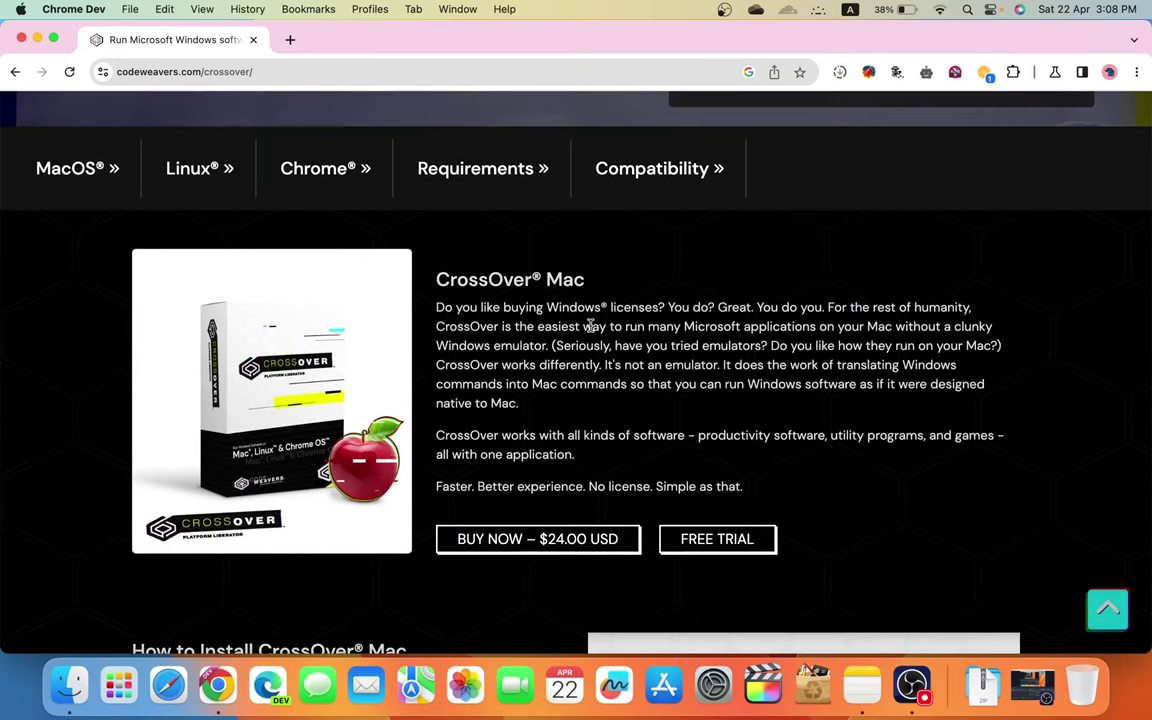
click(695, 540)
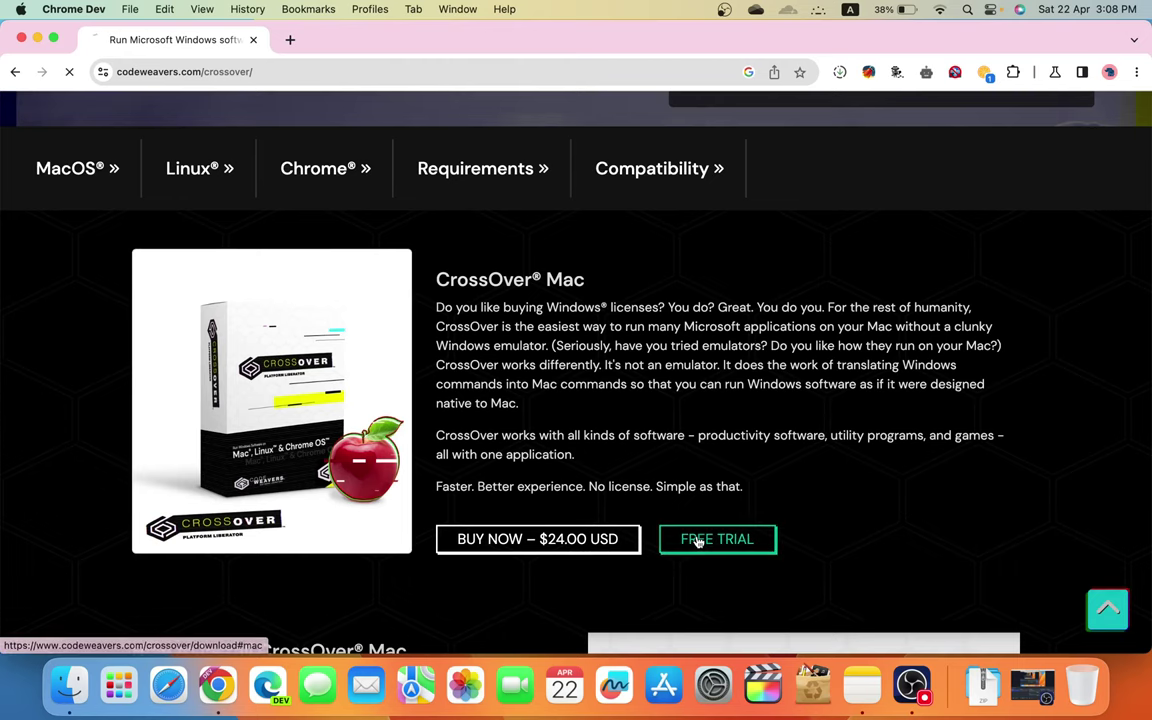
scroll(698, 542, down, 3)
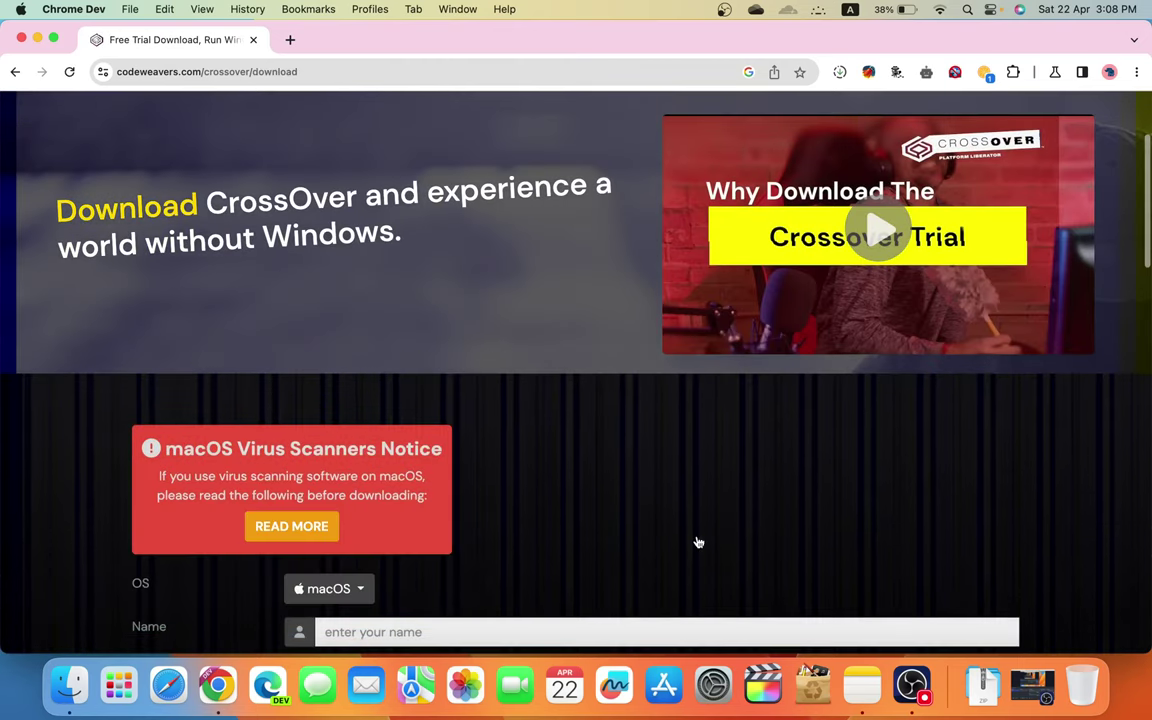
scroll(698, 542, down, 5)
Step: Autofill the trial form's name and email and submit it to download CrossOver Mac 22.1.1
click(522, 319)
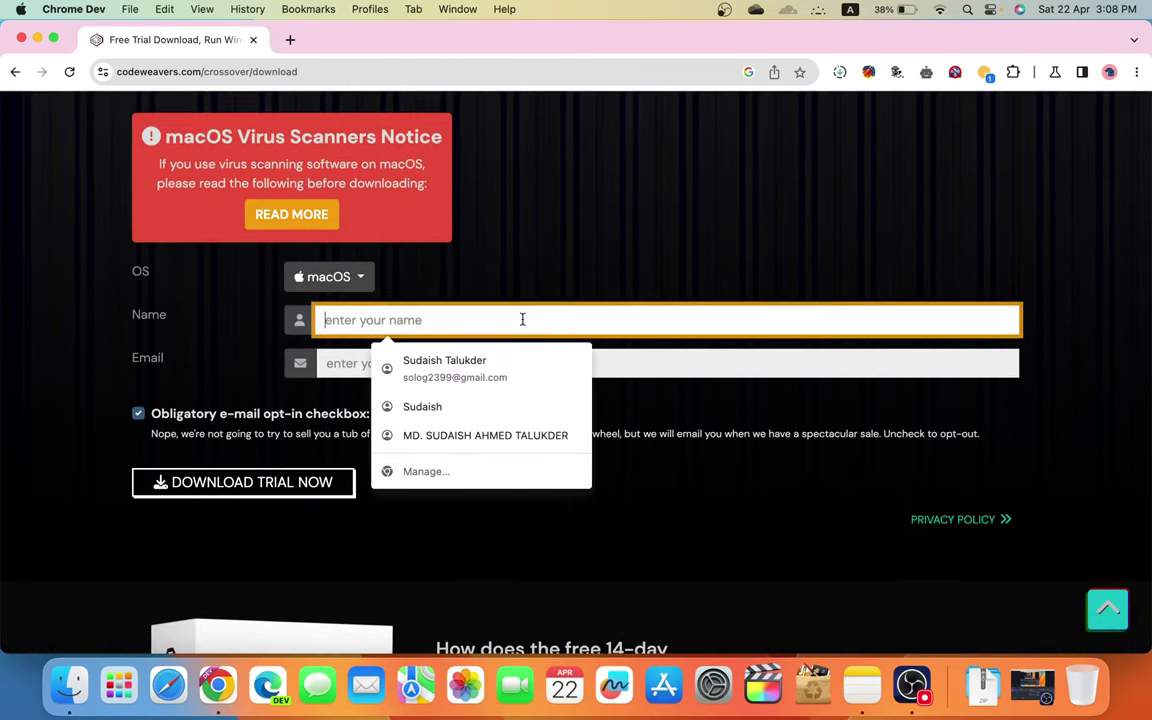
click(473, 362)
scroll(470, 355, down, 2)
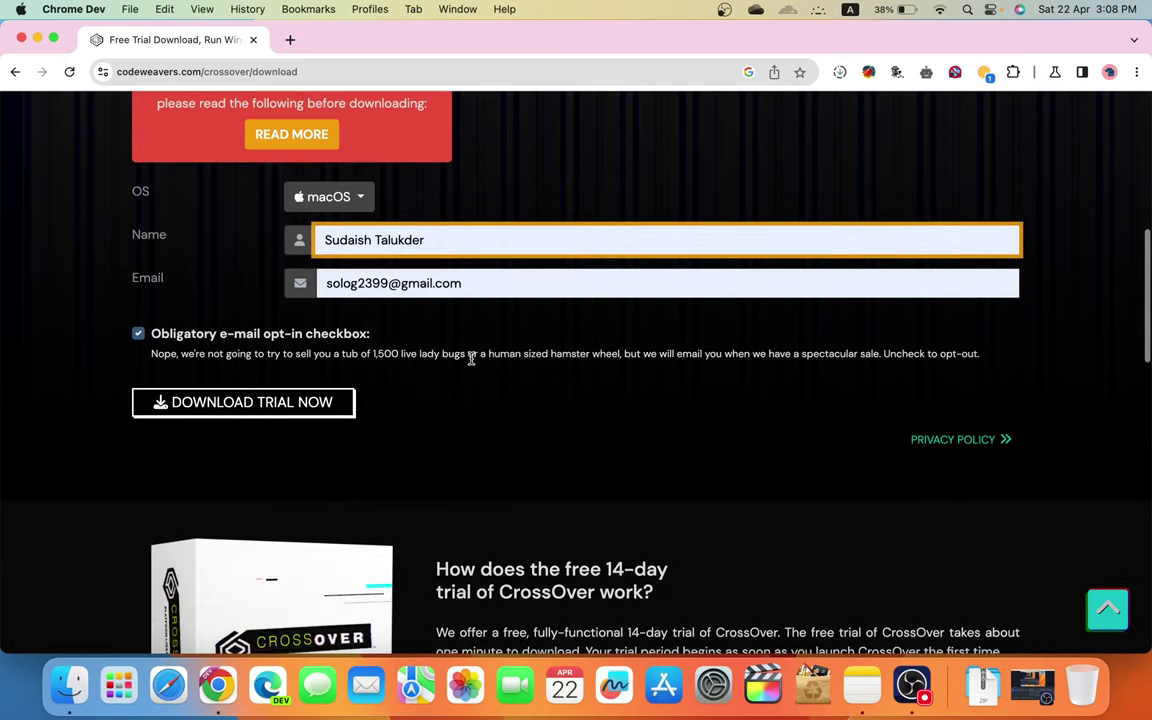
click(284, 404)
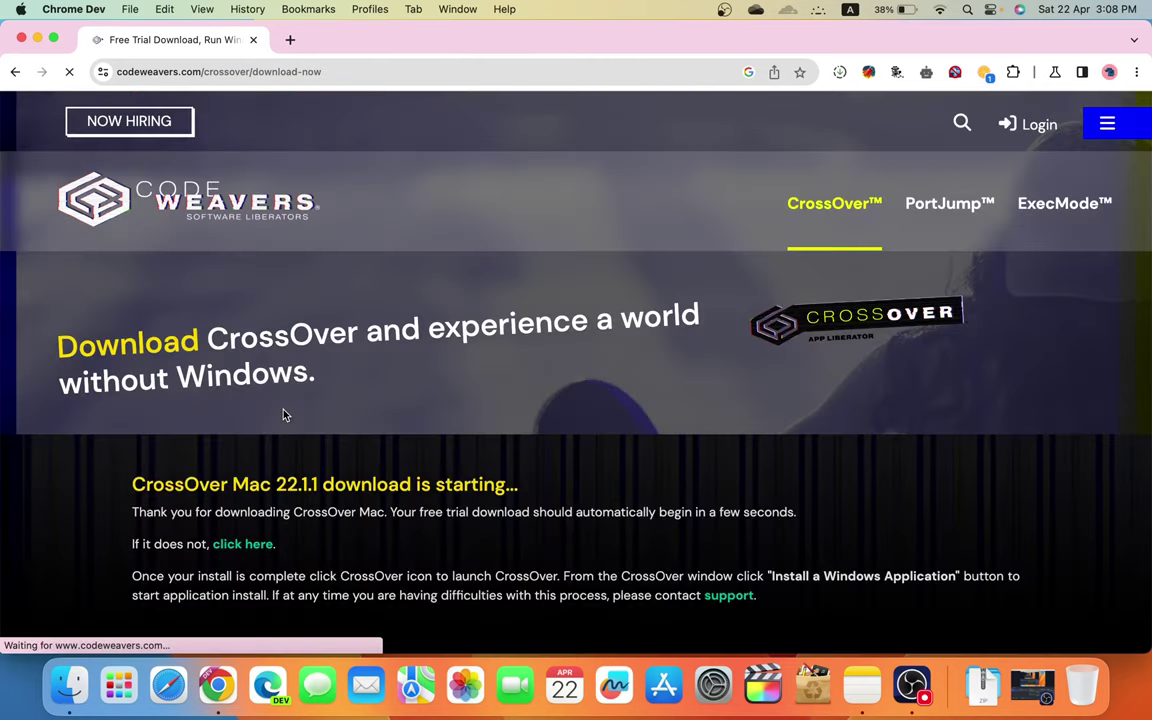
scroll(284, 412, down, 5)
scroll(284, 412, down, 3)
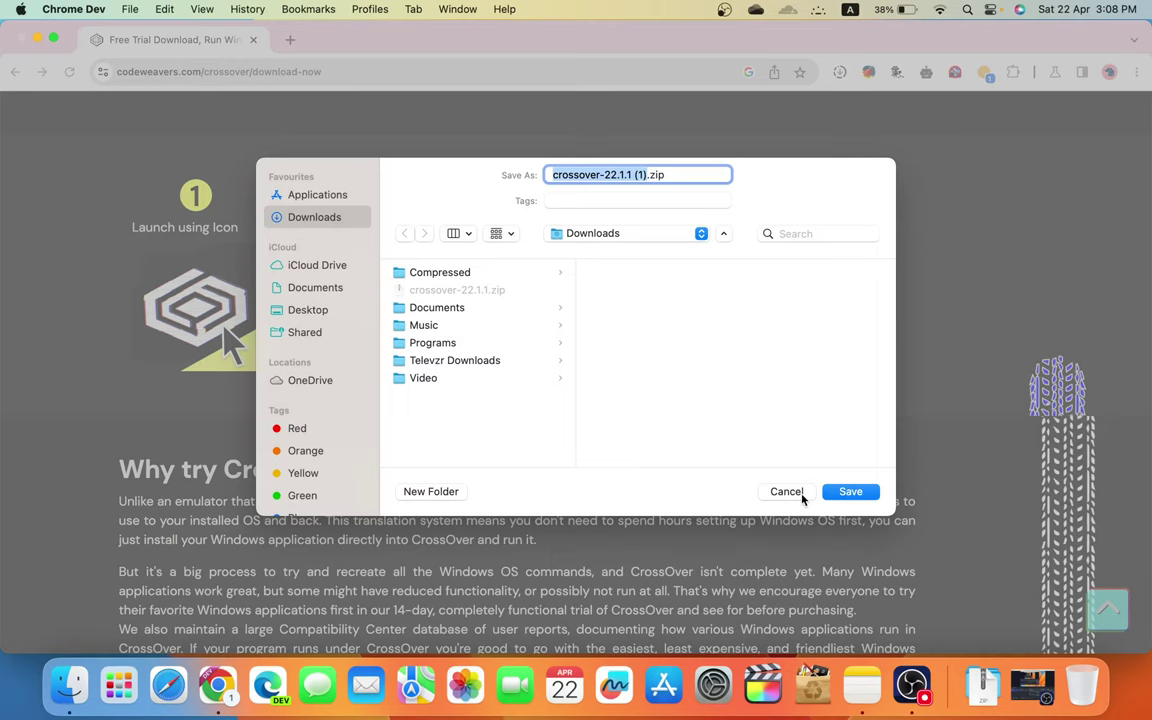
Step: Cancel the duplicate save, close Chrome, and expand crossover-22.1.1.zip from the Downloads stack
click(799, 493)
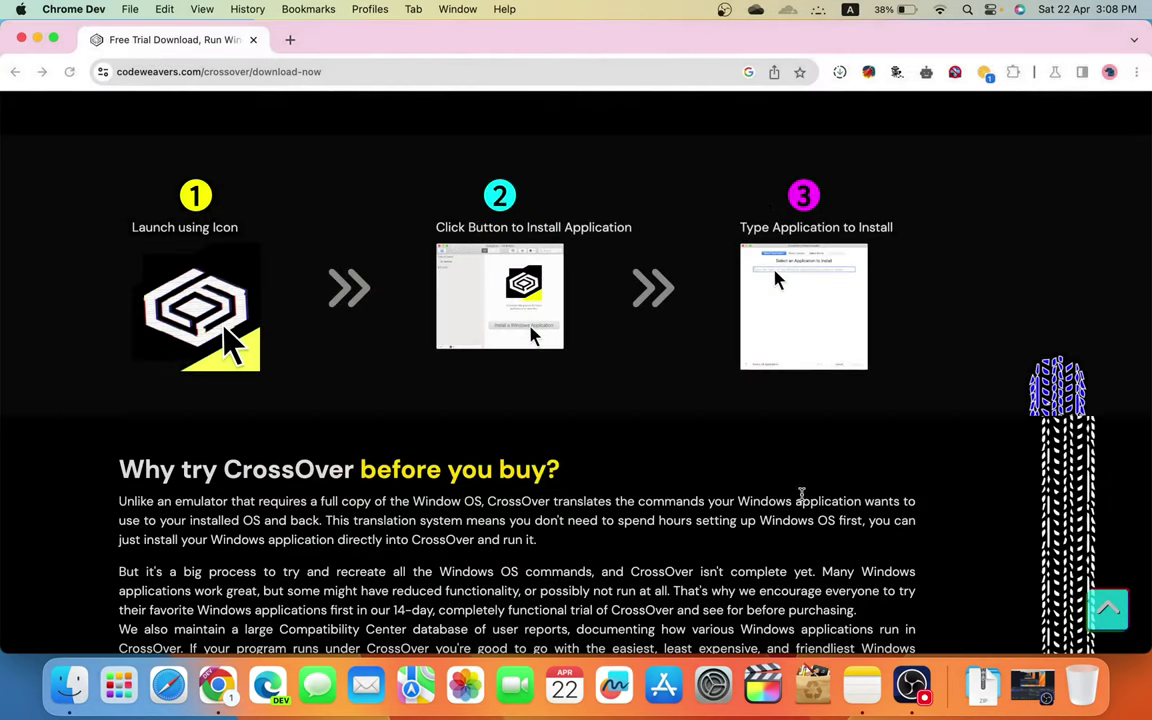
click(24, 42)
click(983, 685)
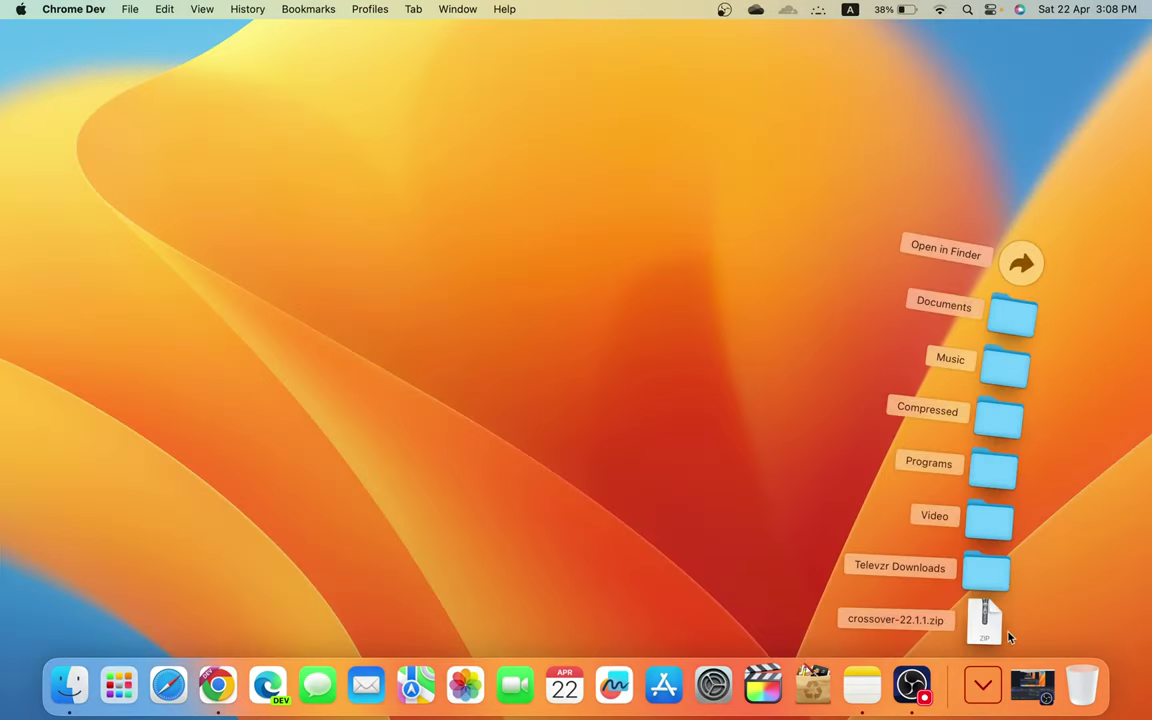
click(982, 622)
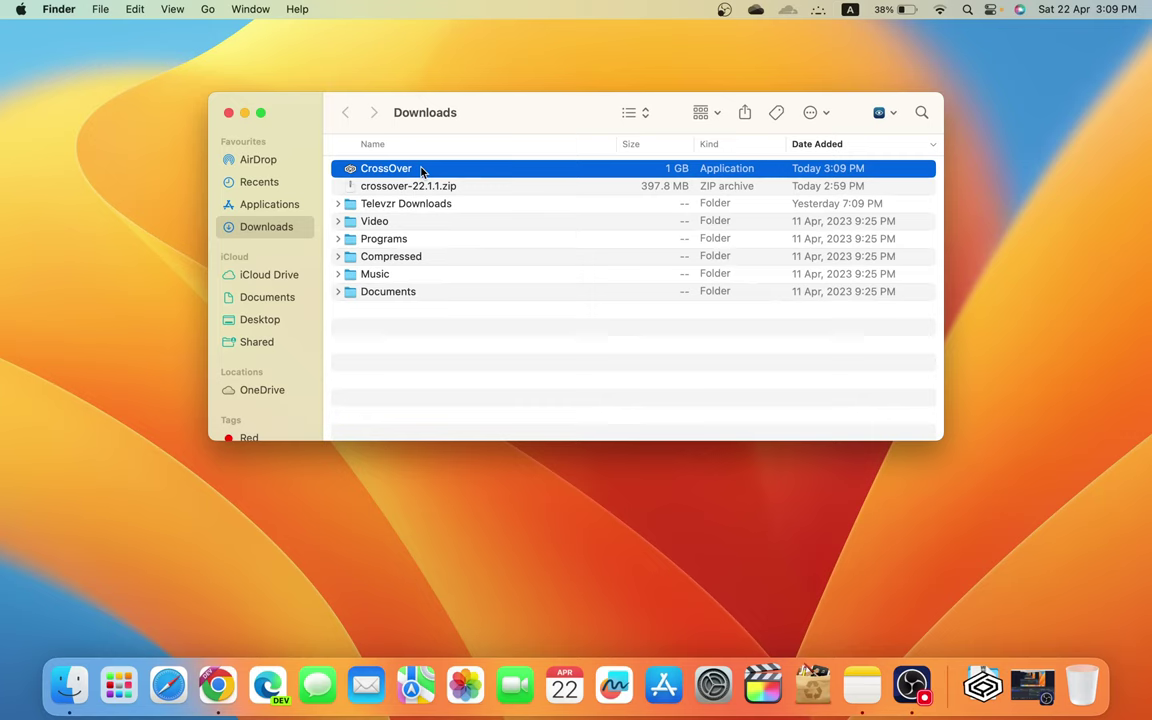
Step: Copy the CrossOver app from Downloads and paste it into the Applications folder
right_click(421, 171)
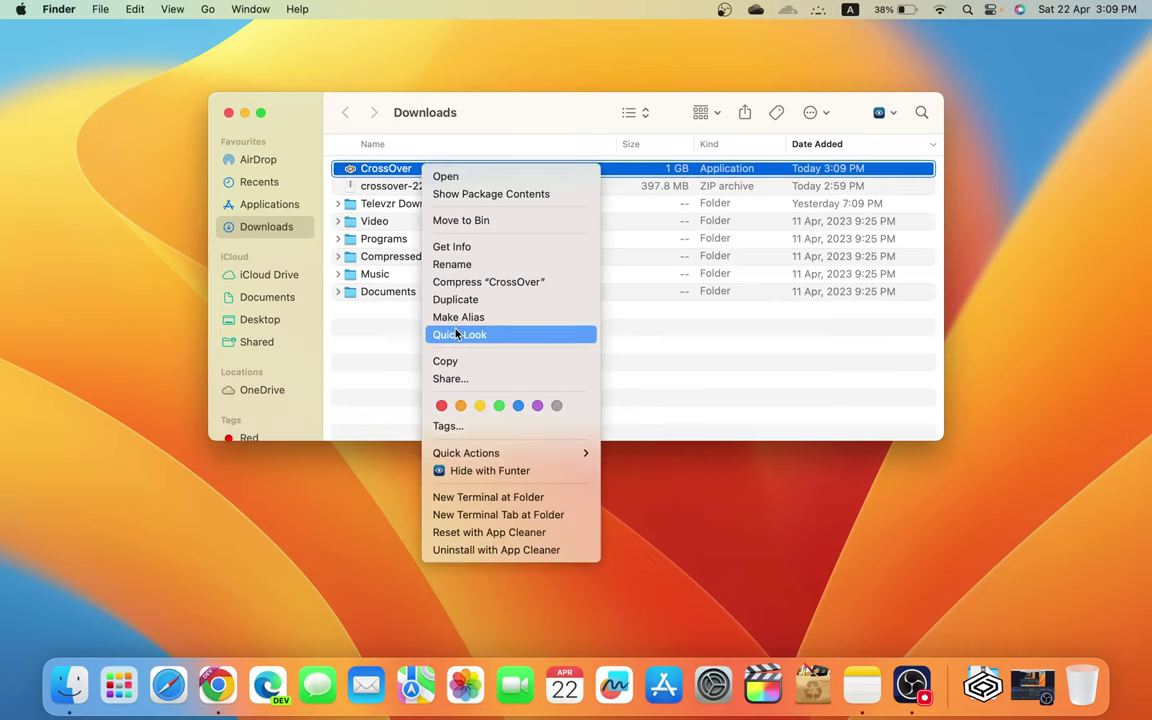
click(445, 361)
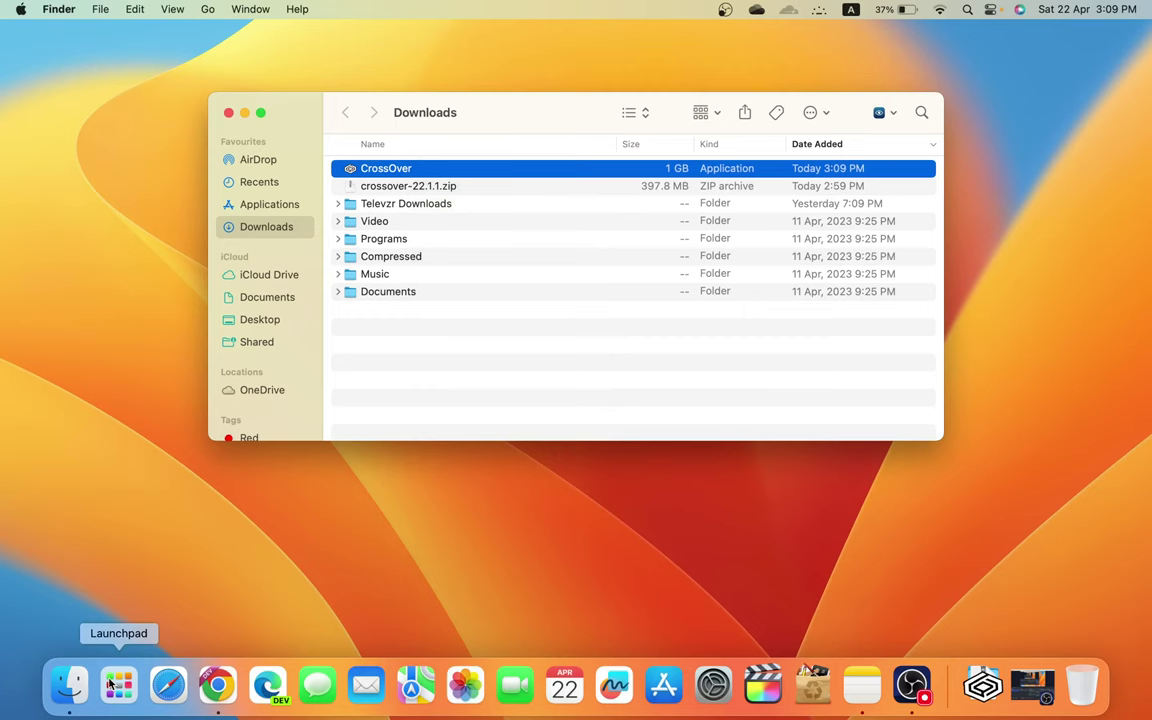
click(272, 203)
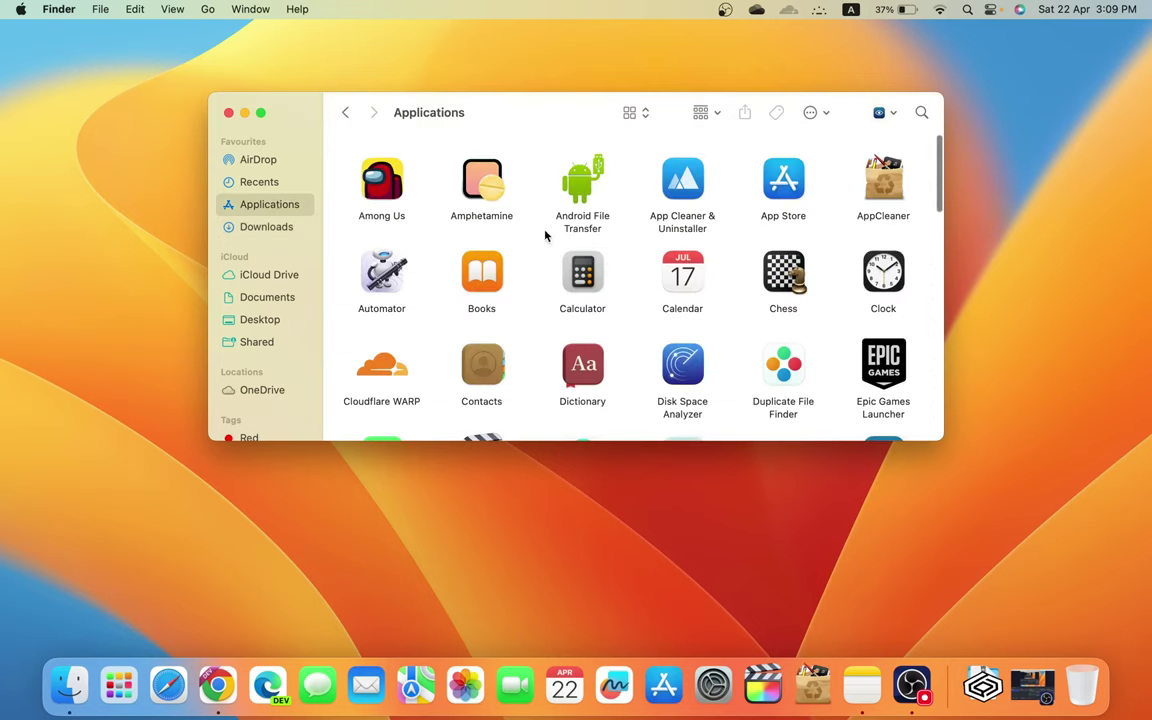
right_click(543, 236)
click(588, 258)
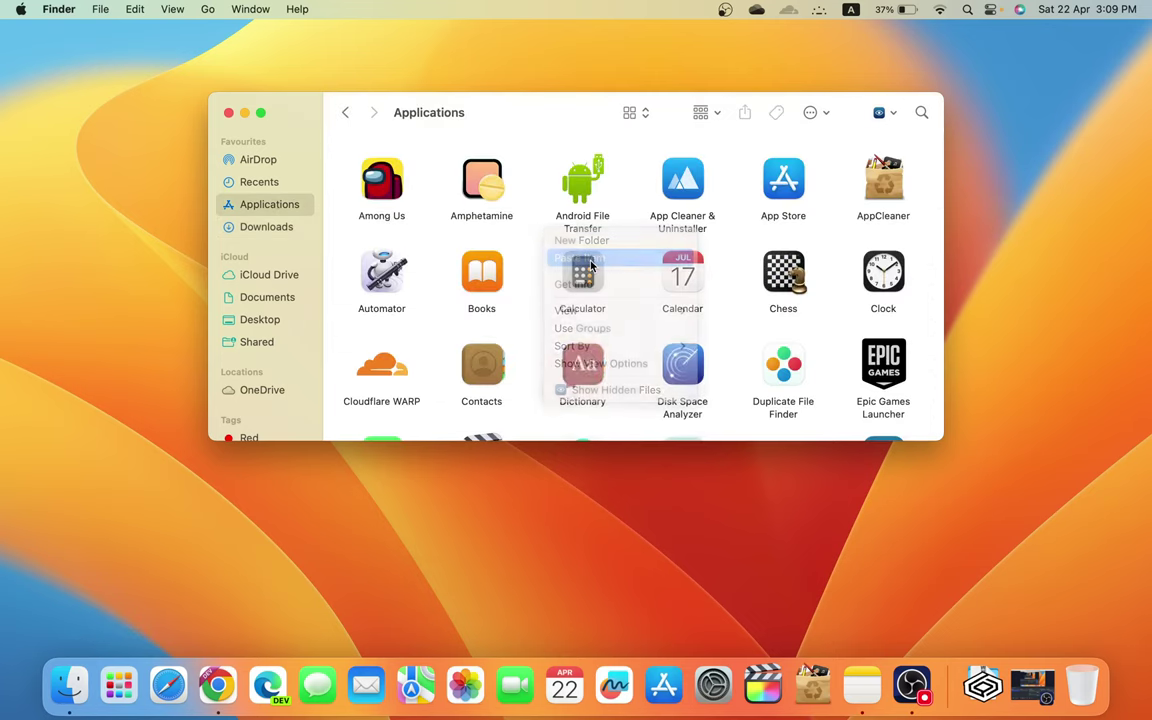
scroll(591, 264, down, 10)
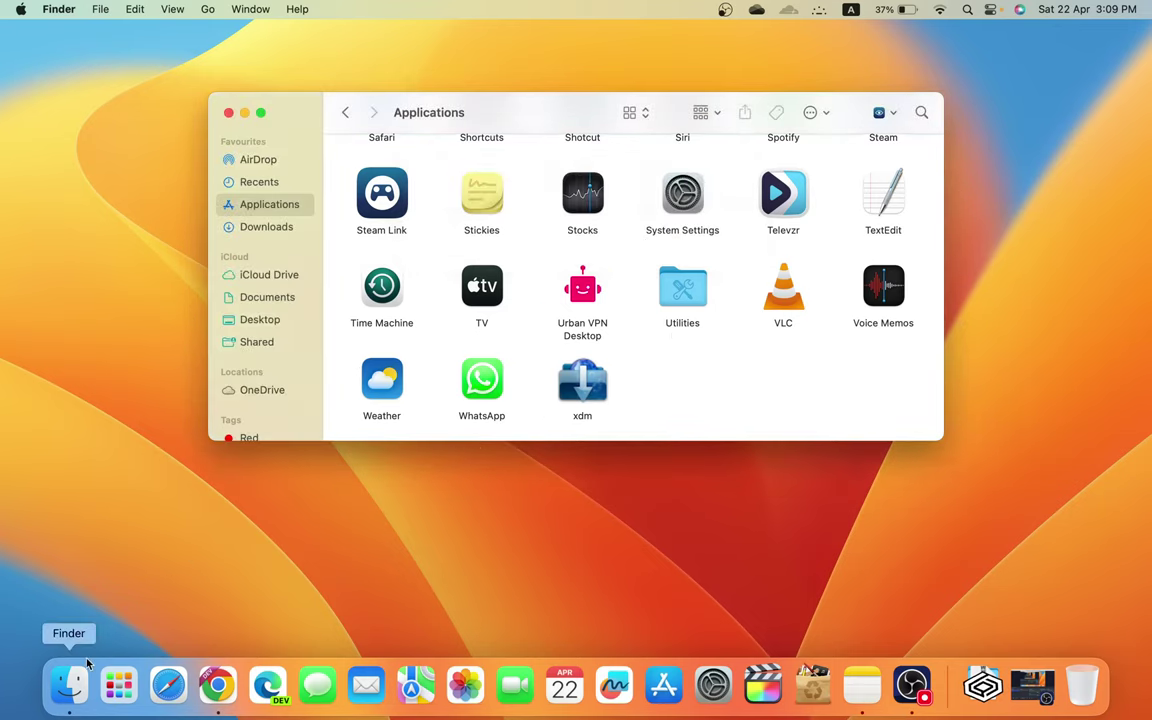
Step: Find CrossOver through a Launchpad search and launch it
click(118, 685)
scroll(815, 525, right, 3)
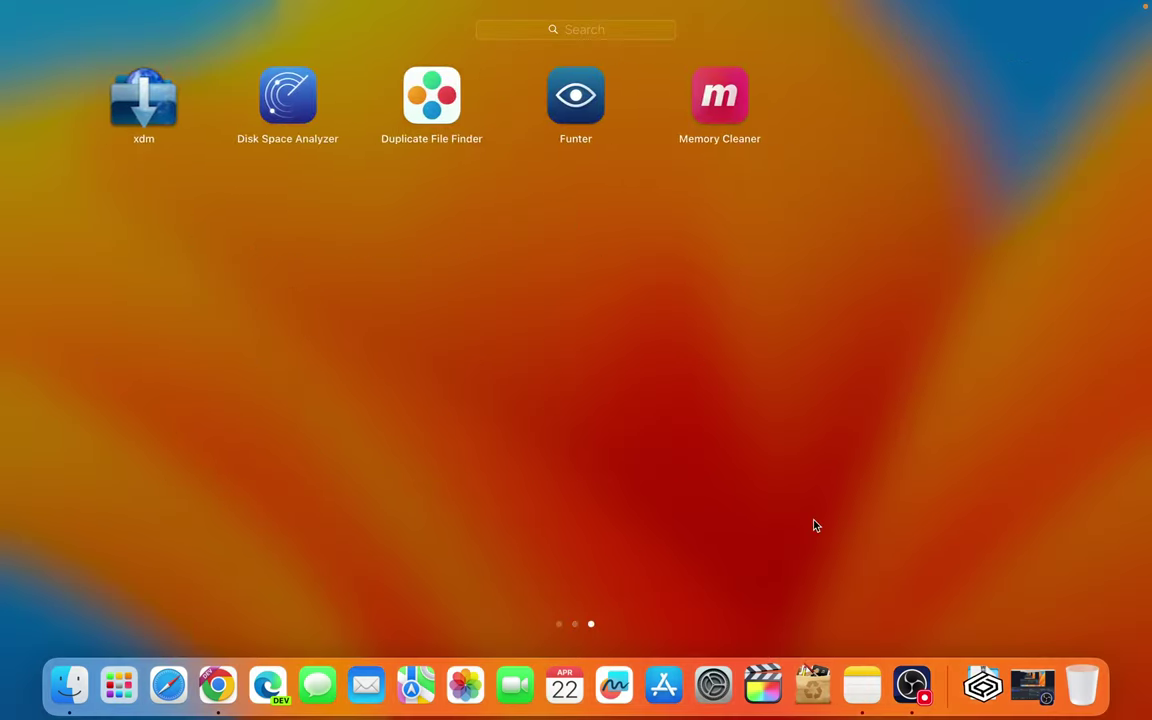
scroll(815, 525, left, 5)
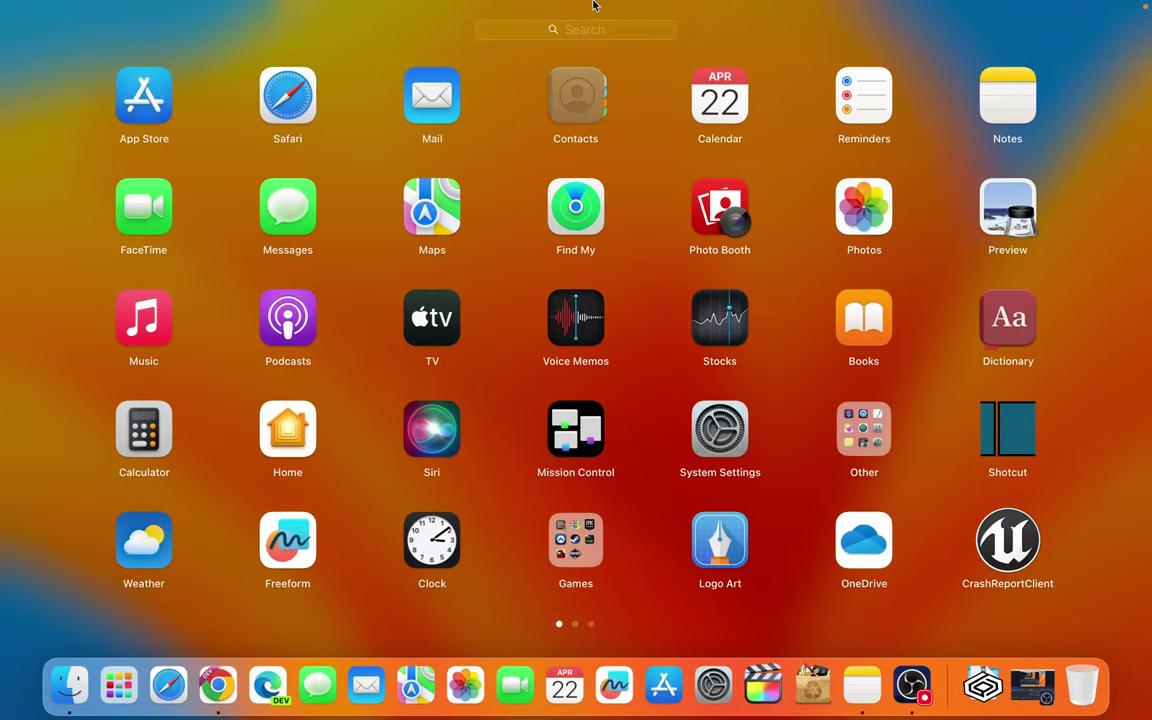
click(571, 46)
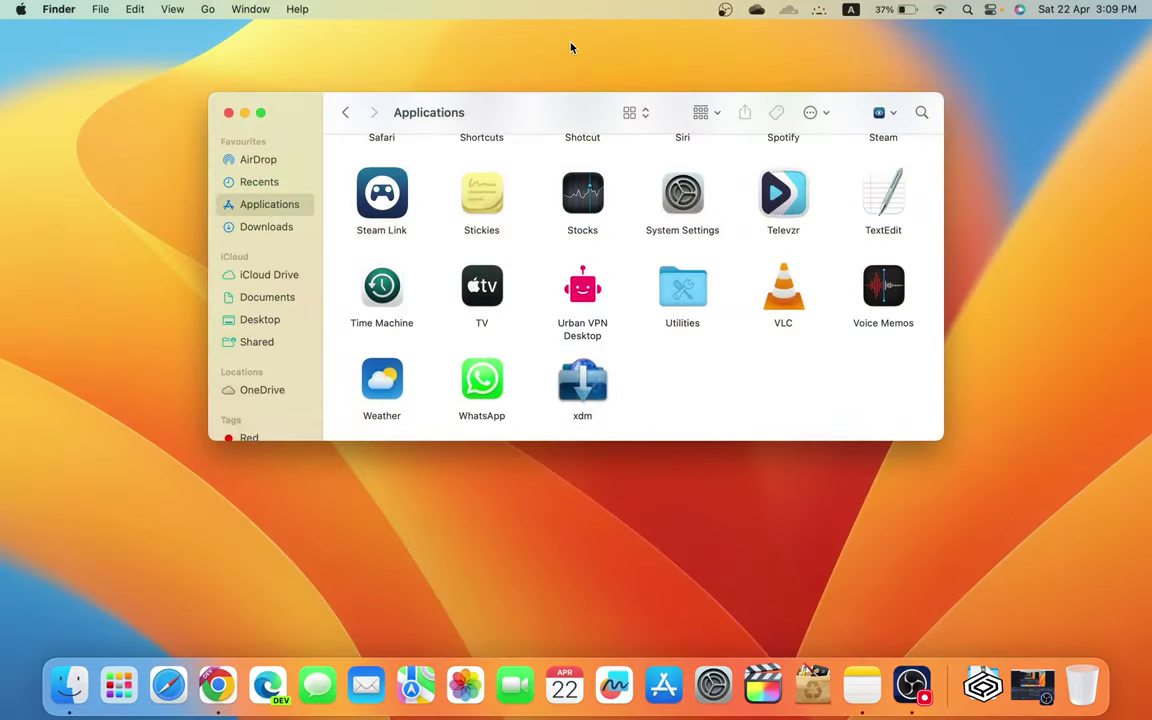
click(120, 684)
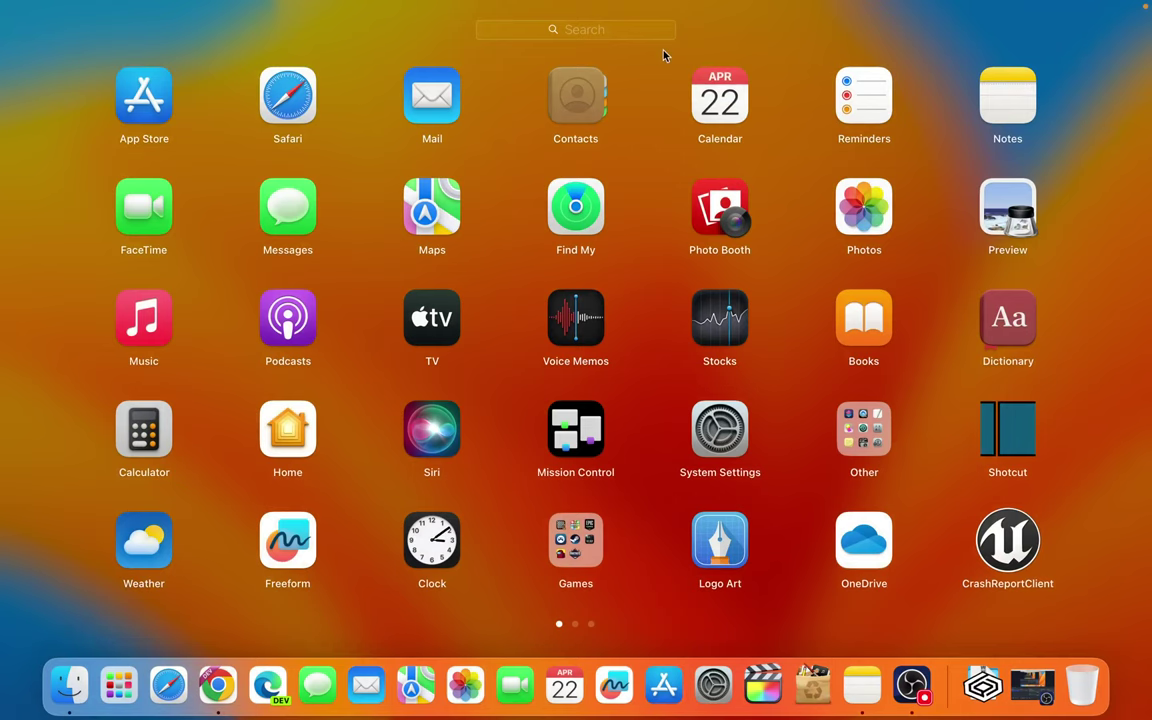
text(dros)
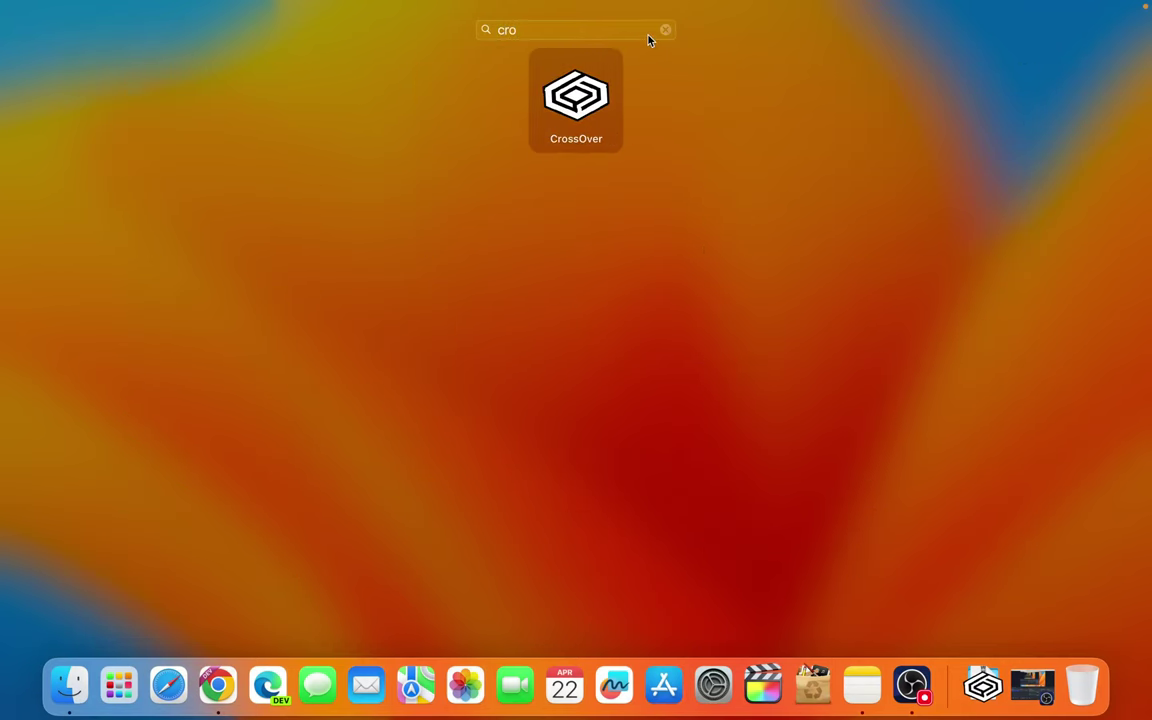
key(Return)
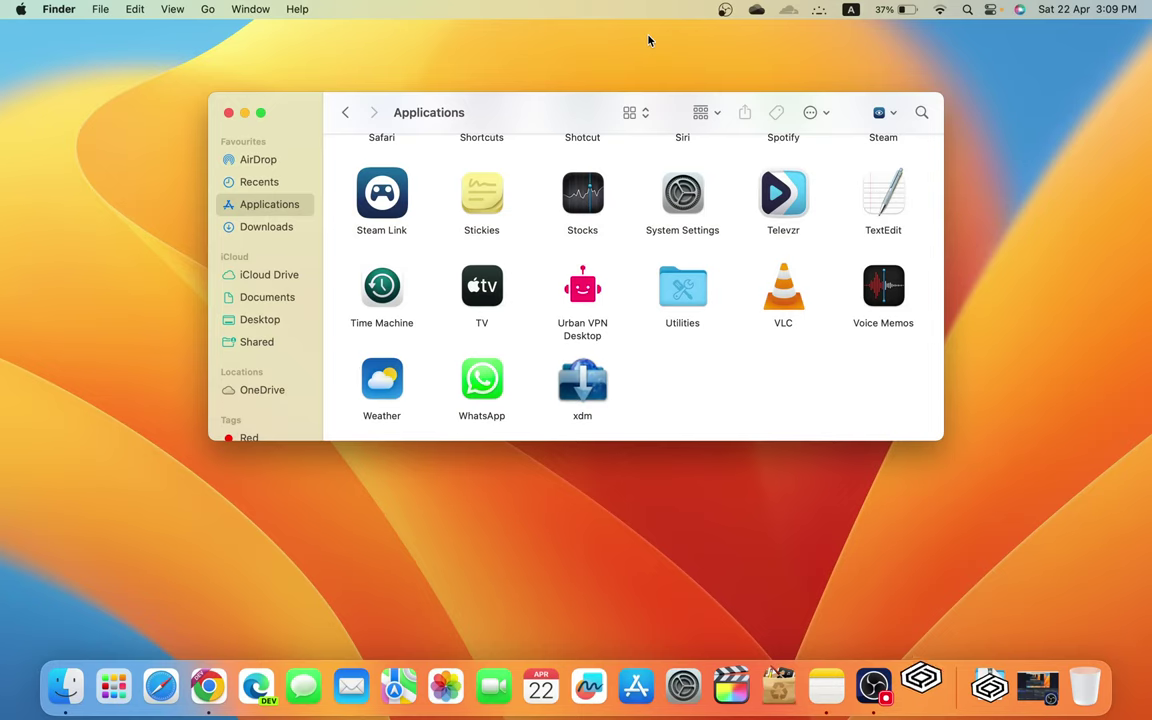
Step: Allow CrossOver past Gatekeeper, view its 14-day trial notice, then quit it from the Dock
click(630, 322)
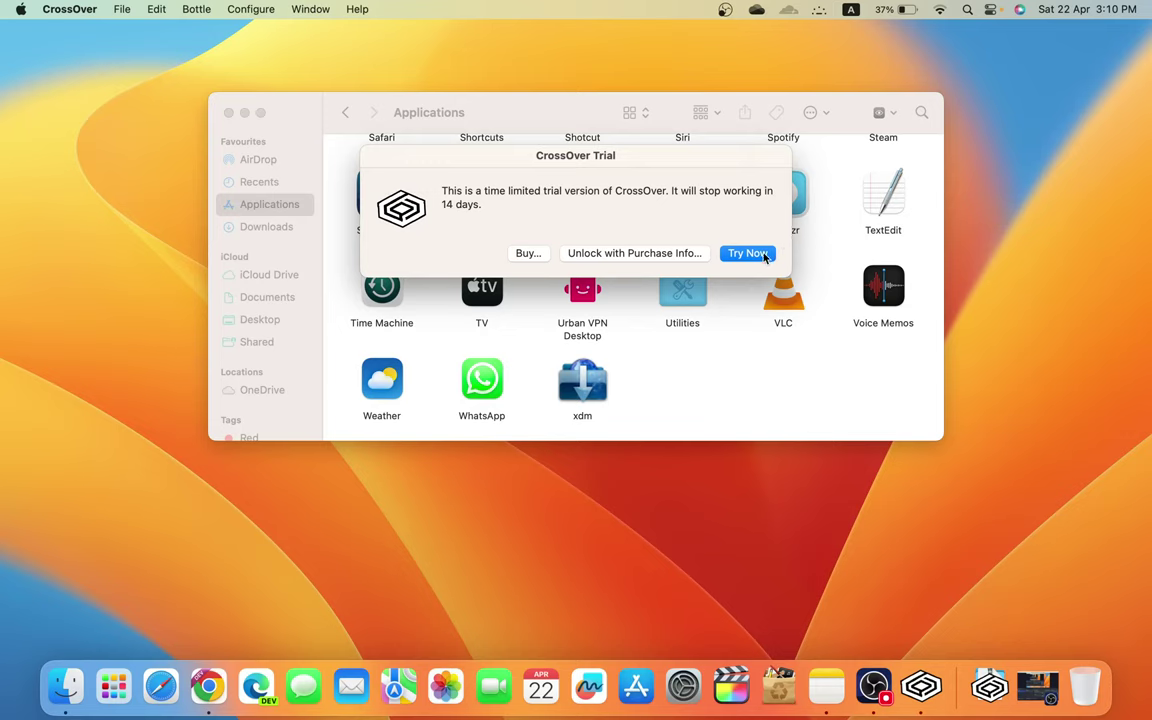
right_click(921, 686)
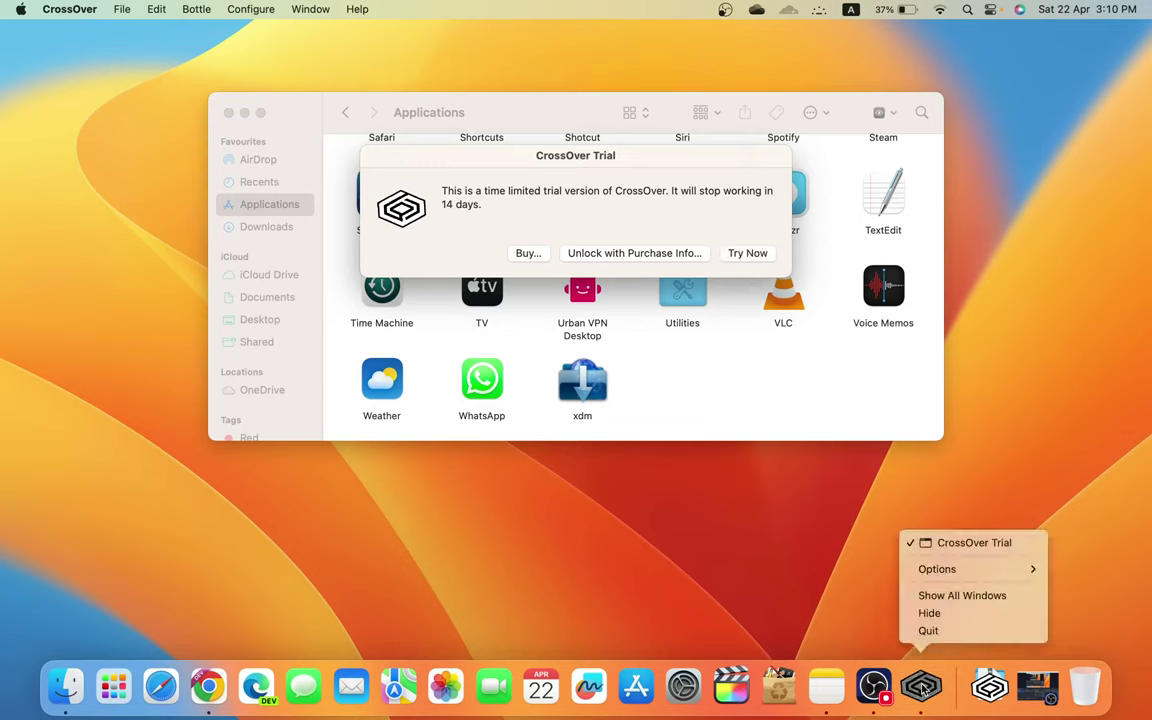
click(948, 631)
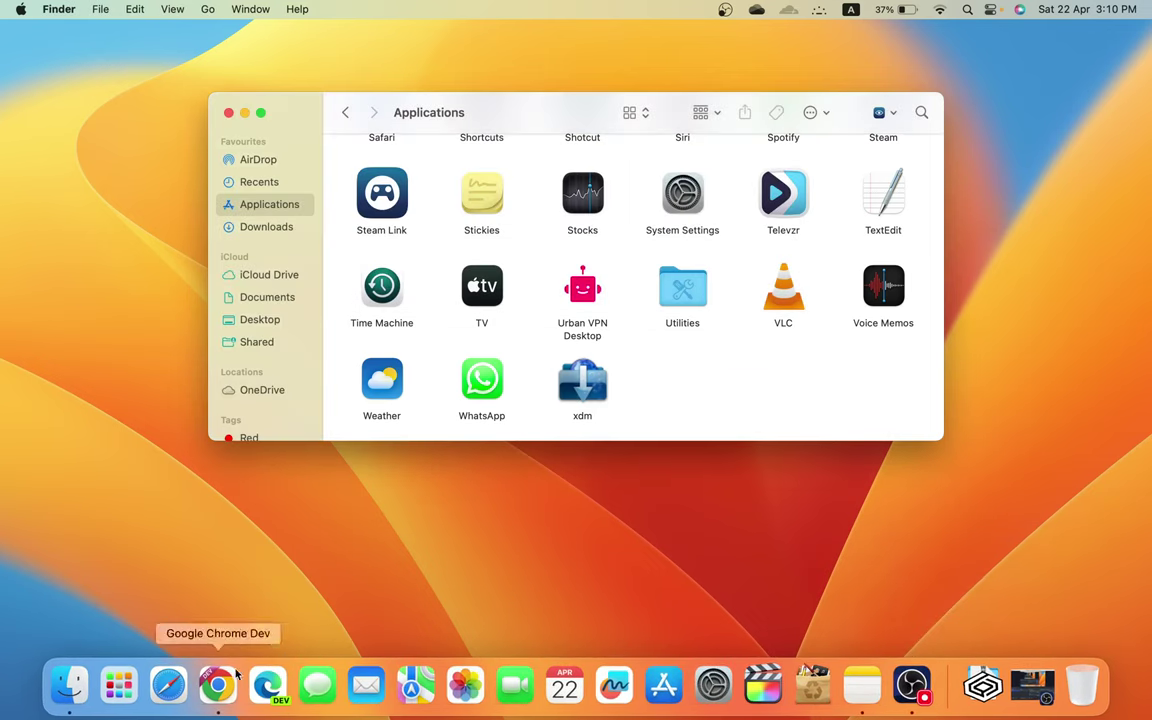
Step: Search 'prefs editor' in Chrome Dev and open the MacUpdate Prefs Editor page
click(217, 686)
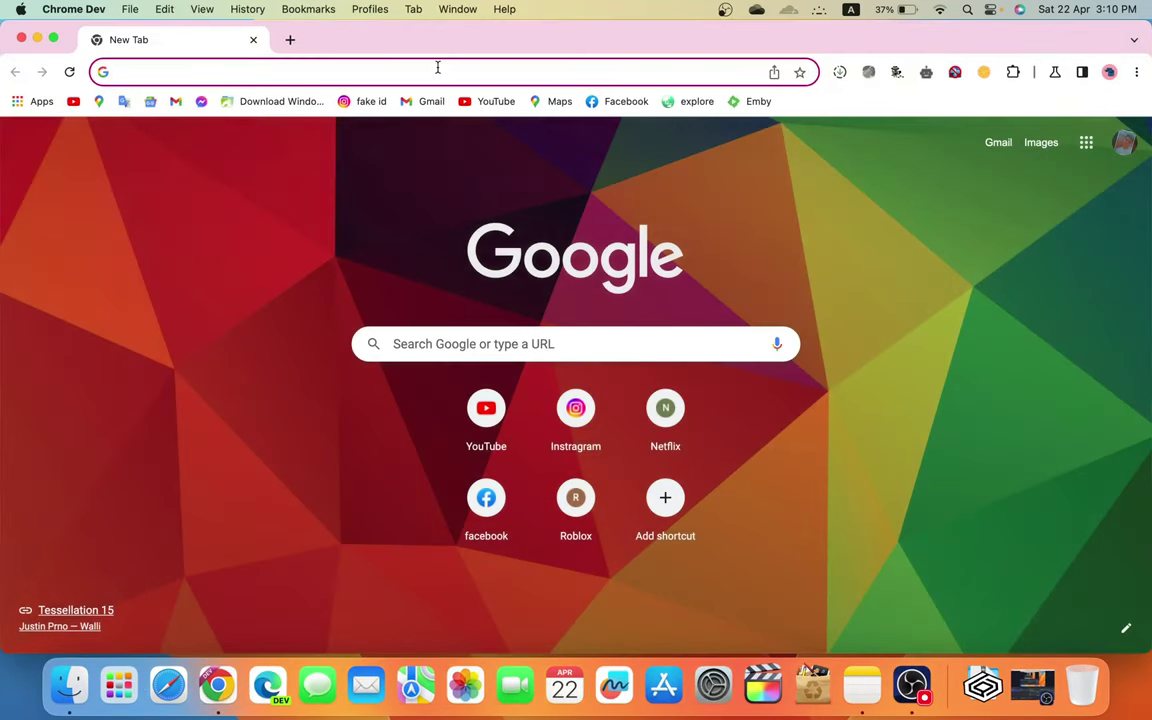
click(437, 67)
text(p)
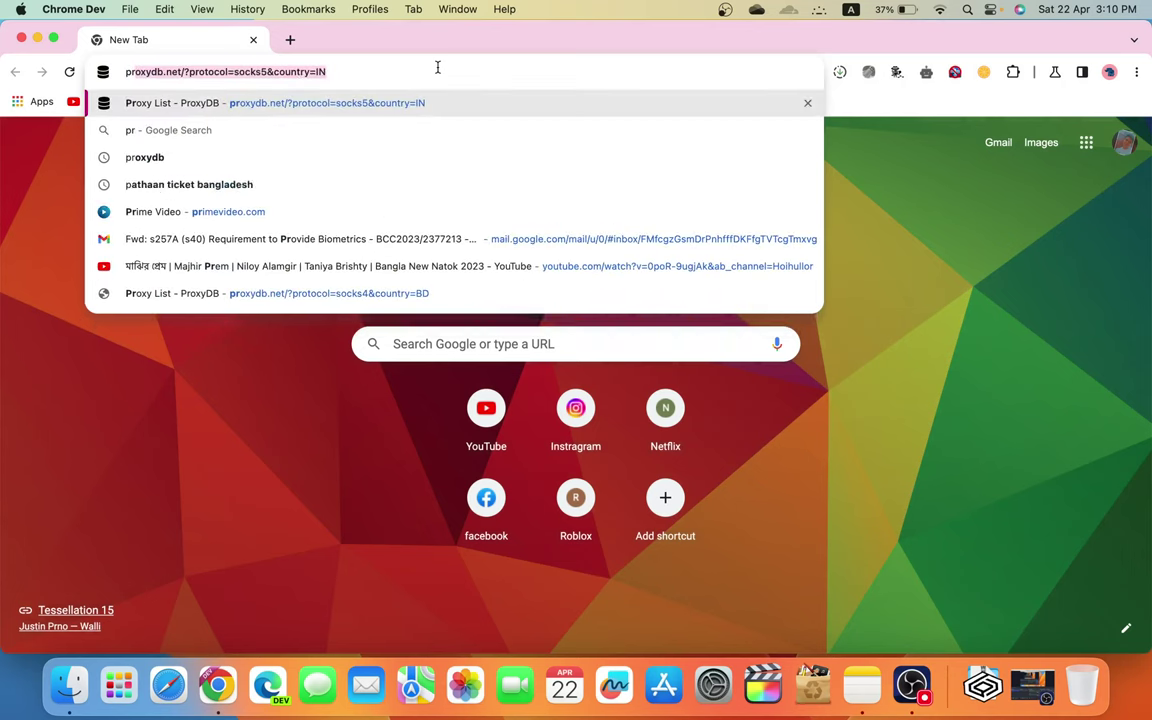
text(refs edi)
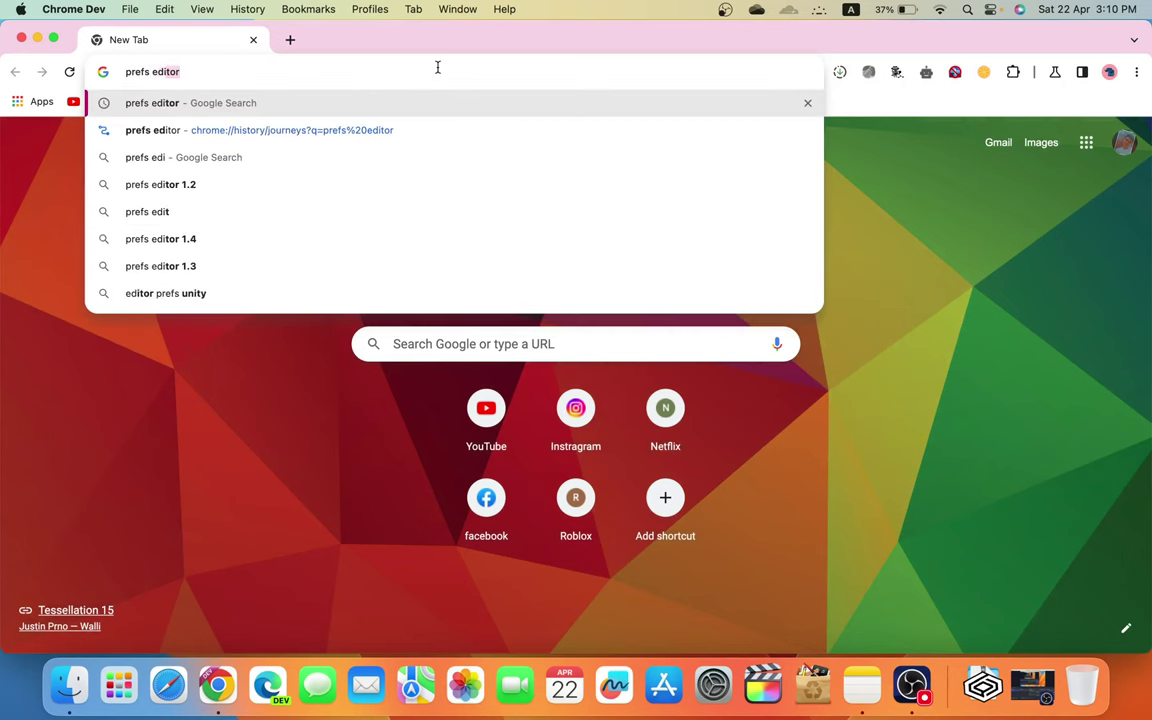
text(tor)
key(Return)
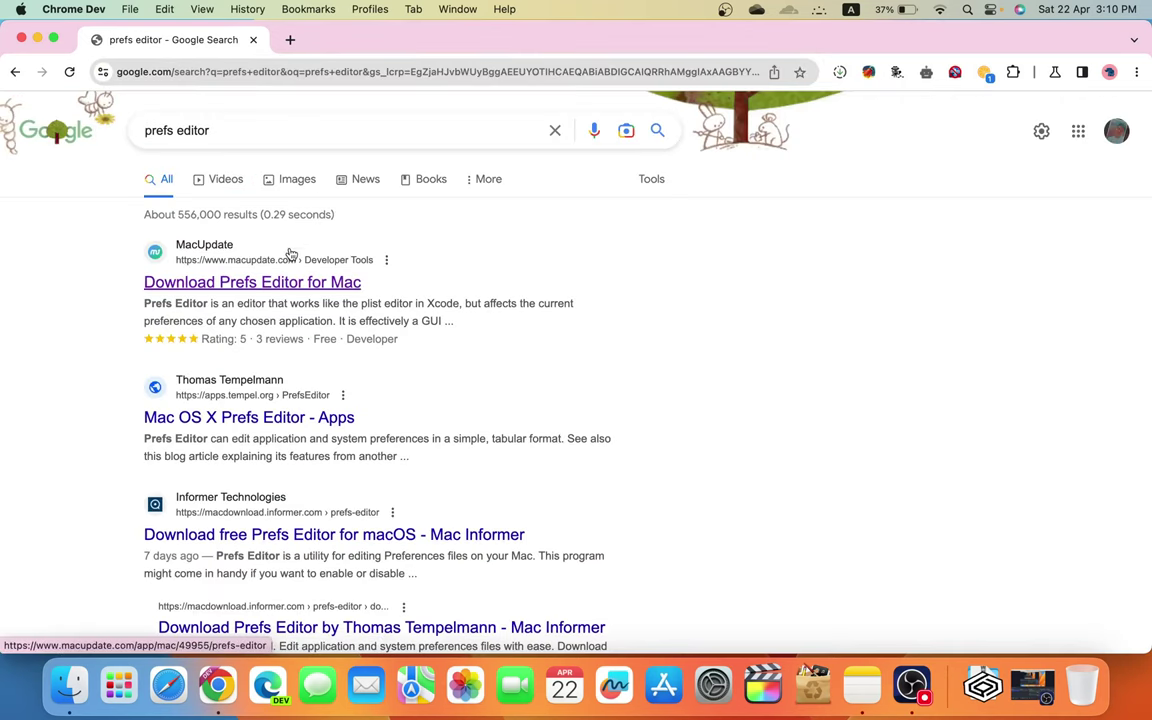
click(267, 272)
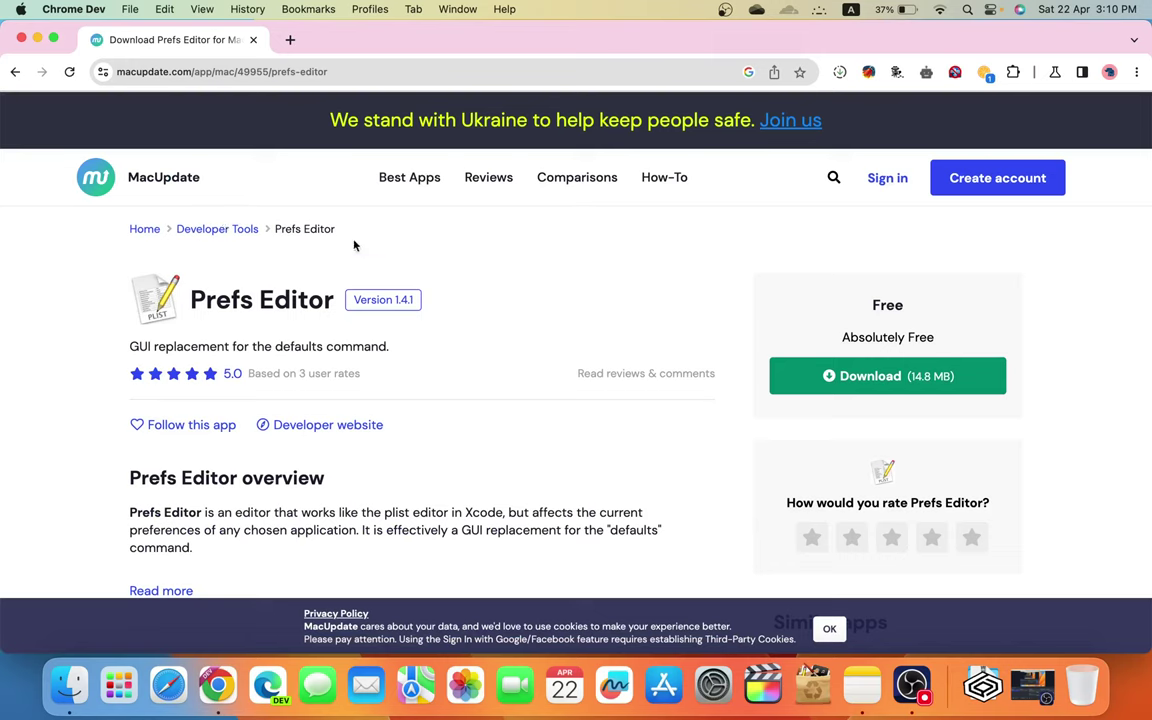
Step: Highlight the Prefs Editor title and description on the page, then clear the selection
drag(114, 317, 535, 306)
click(540, 305)
drag(628, 259, 900, 376)
click(1023, 355)
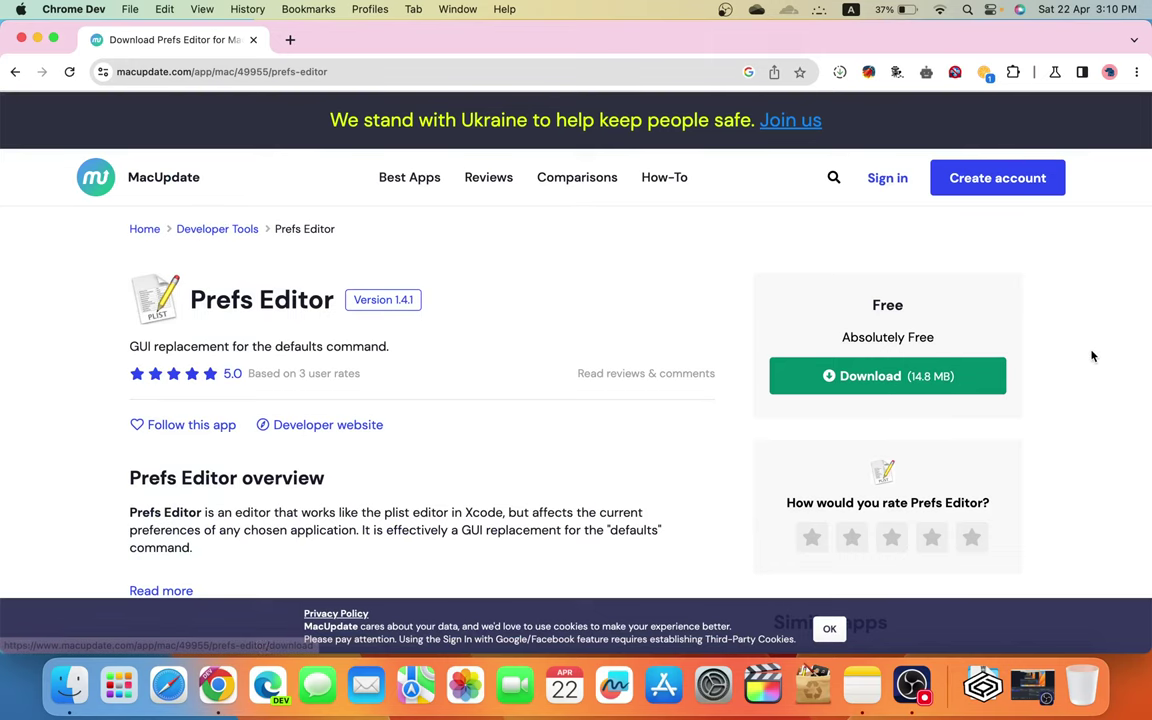
Step: Close Chrome, launch Prefs Editor from Launchpad page 2, dismiss its domain picker, and return to Finder
click(20, 40)
click(118, 685)
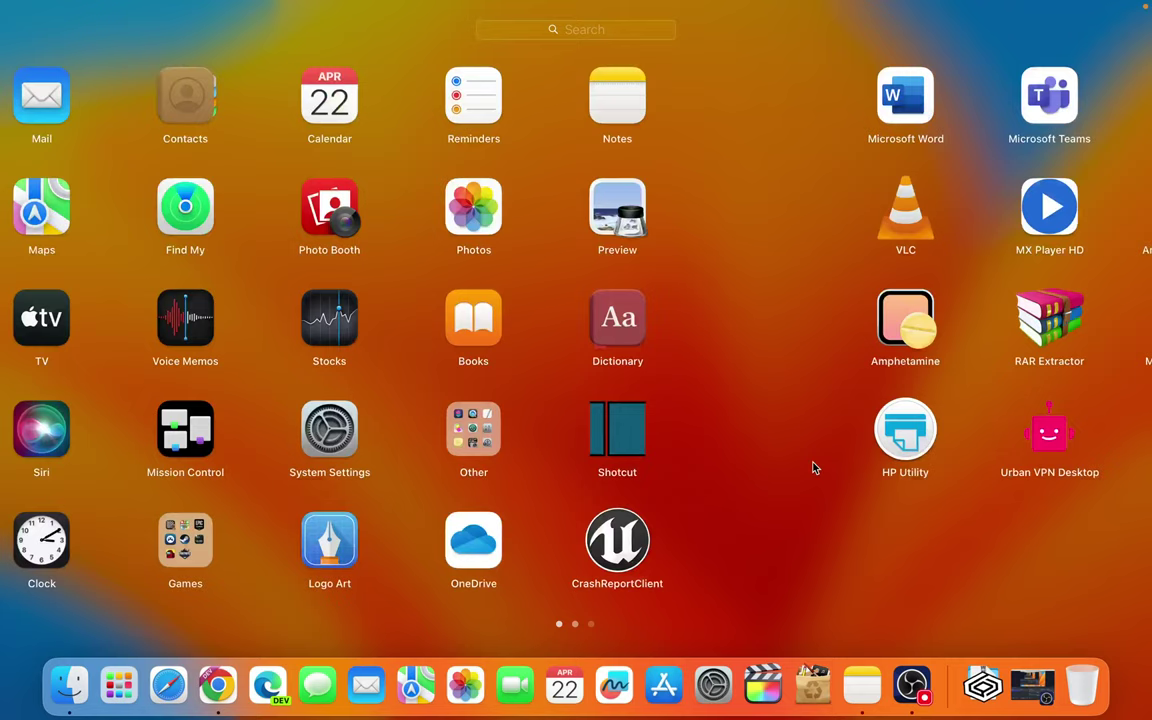
scroll(813, 467, right, 5)
click(843, 219)
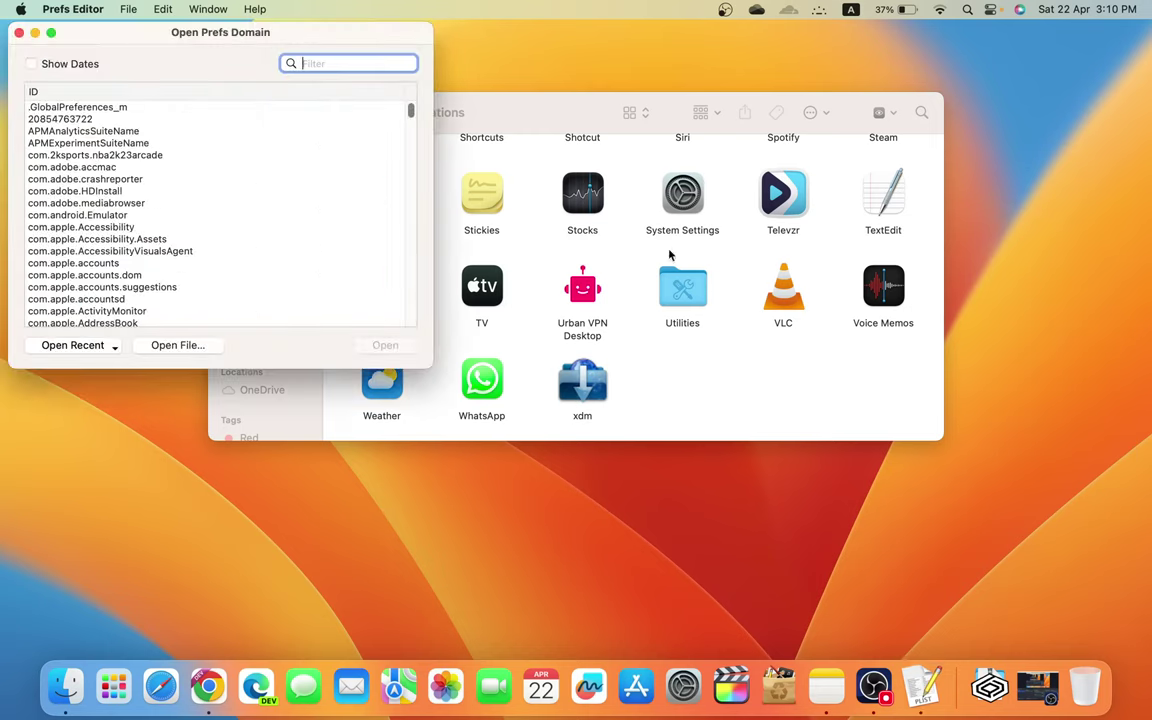
click(19, 33)
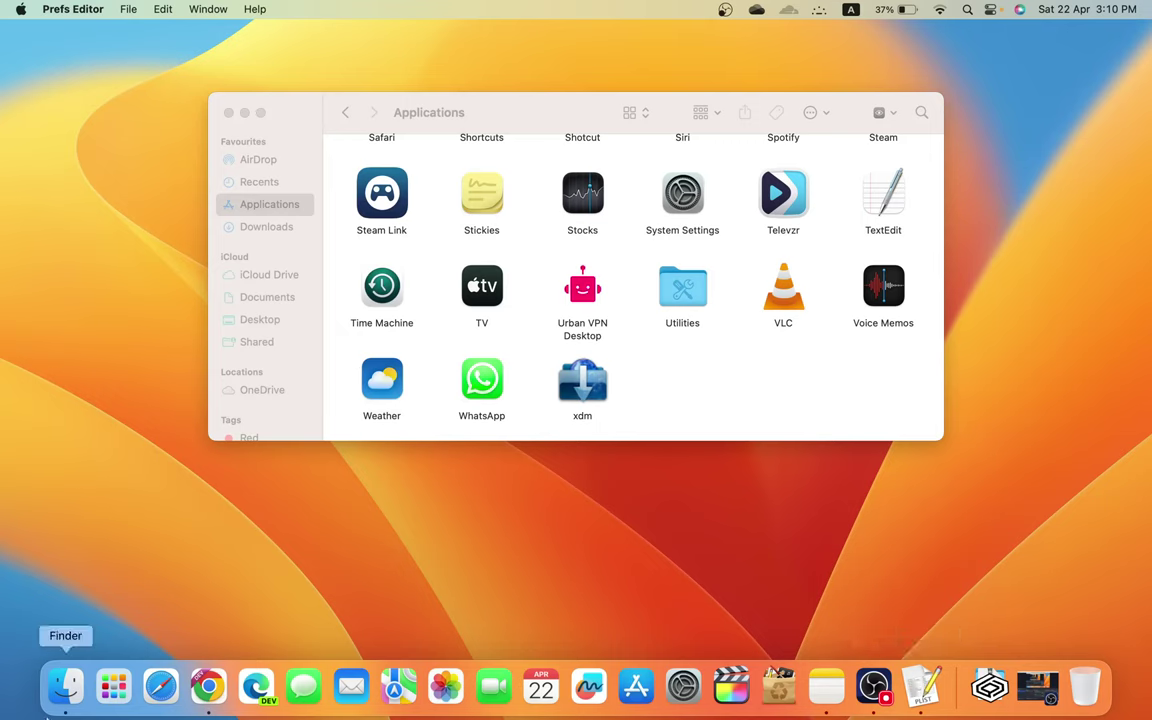
click(55, 713)
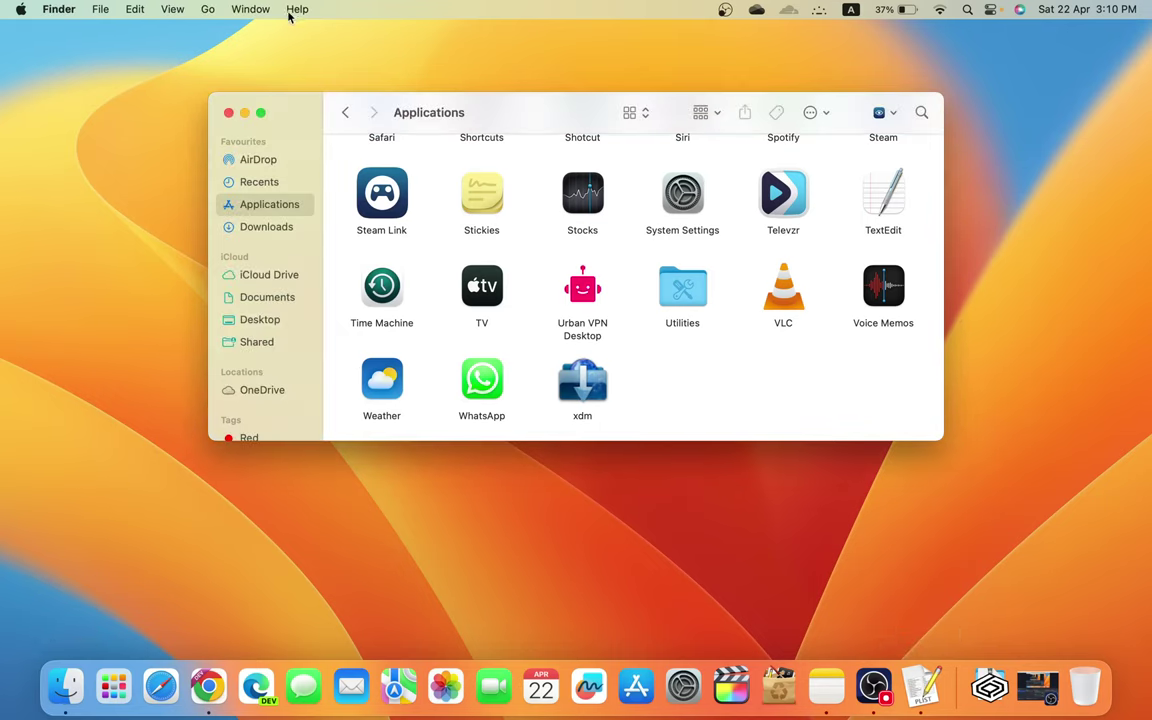
Step: Open the hidden user Library folder from the Go menu with Option held
click(210, 10)
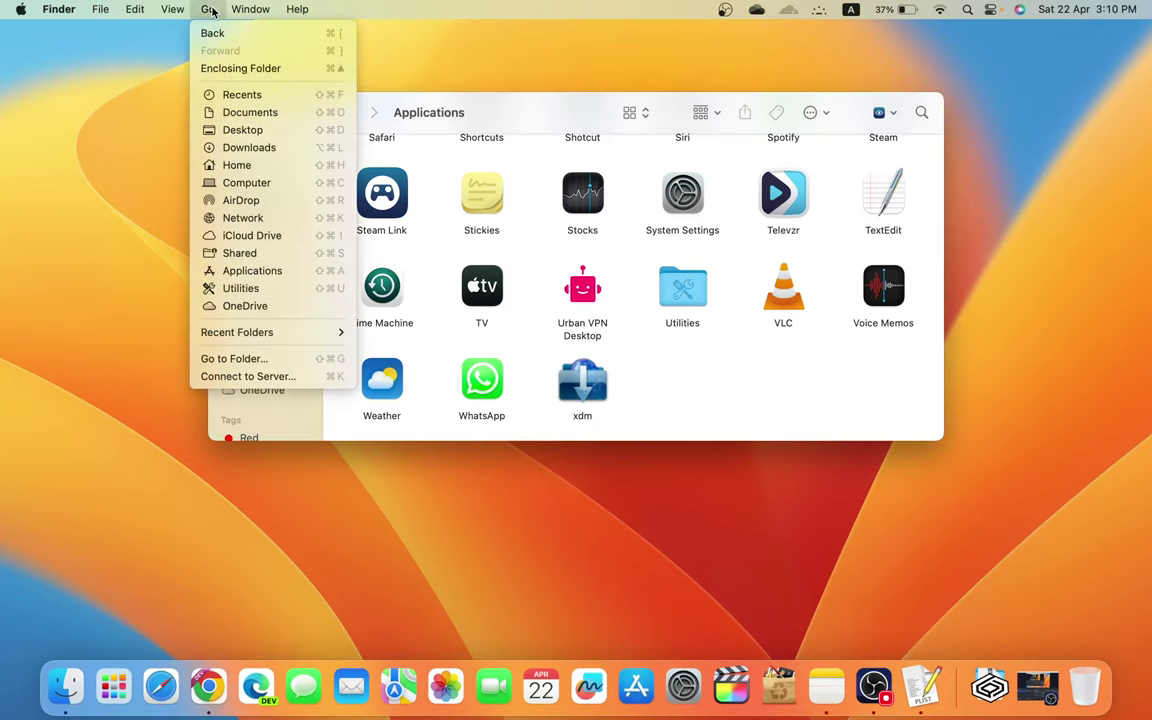
key(alt)
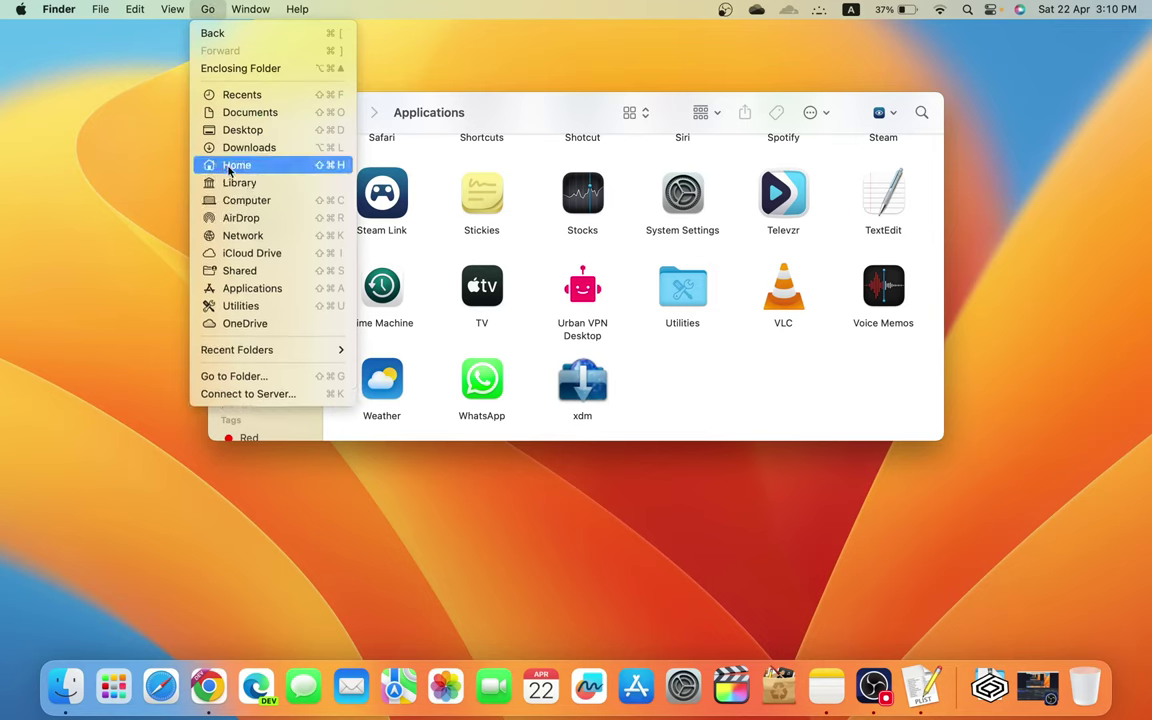
click(304, 190)
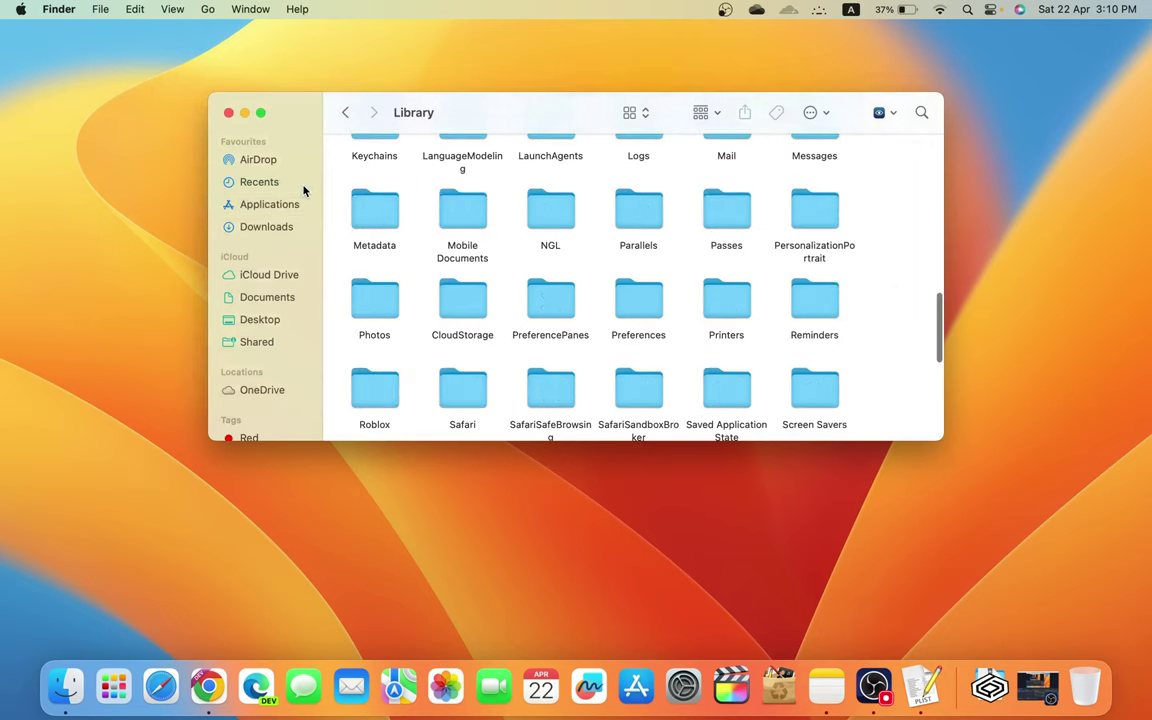
scroll(659, 345, up, 10)
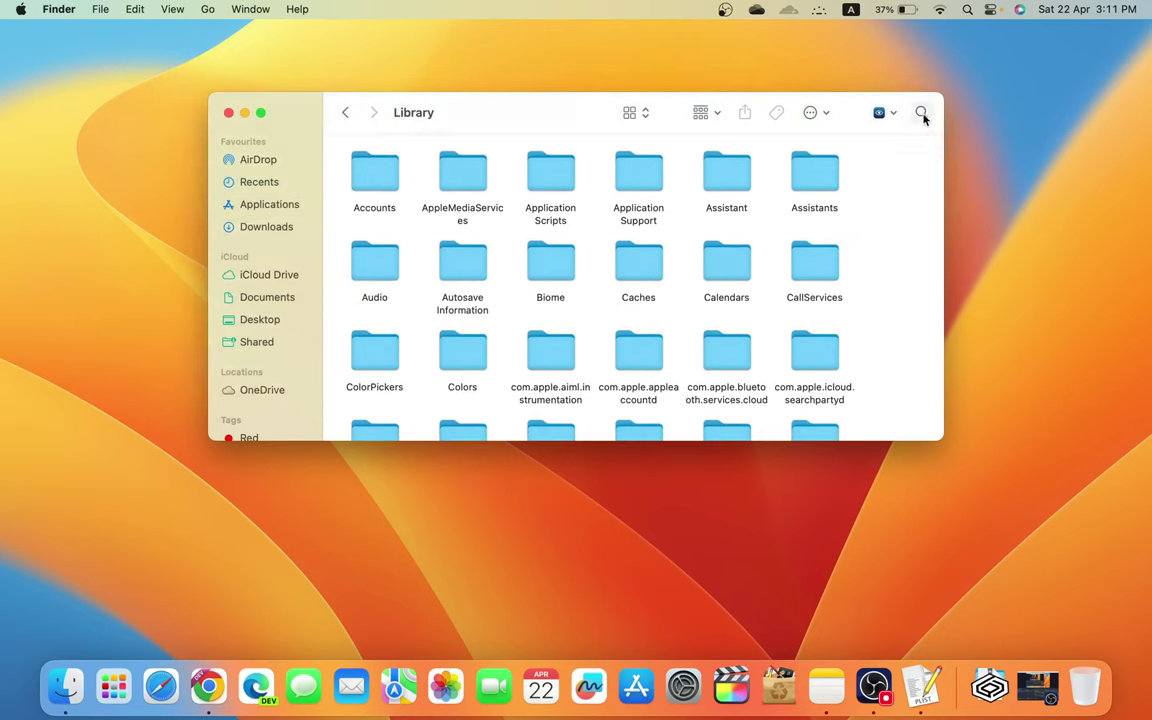
scroll(678, 241, down, 3)
scroll(678, 241, down, 2)
scroll(678, 241, down, 2)
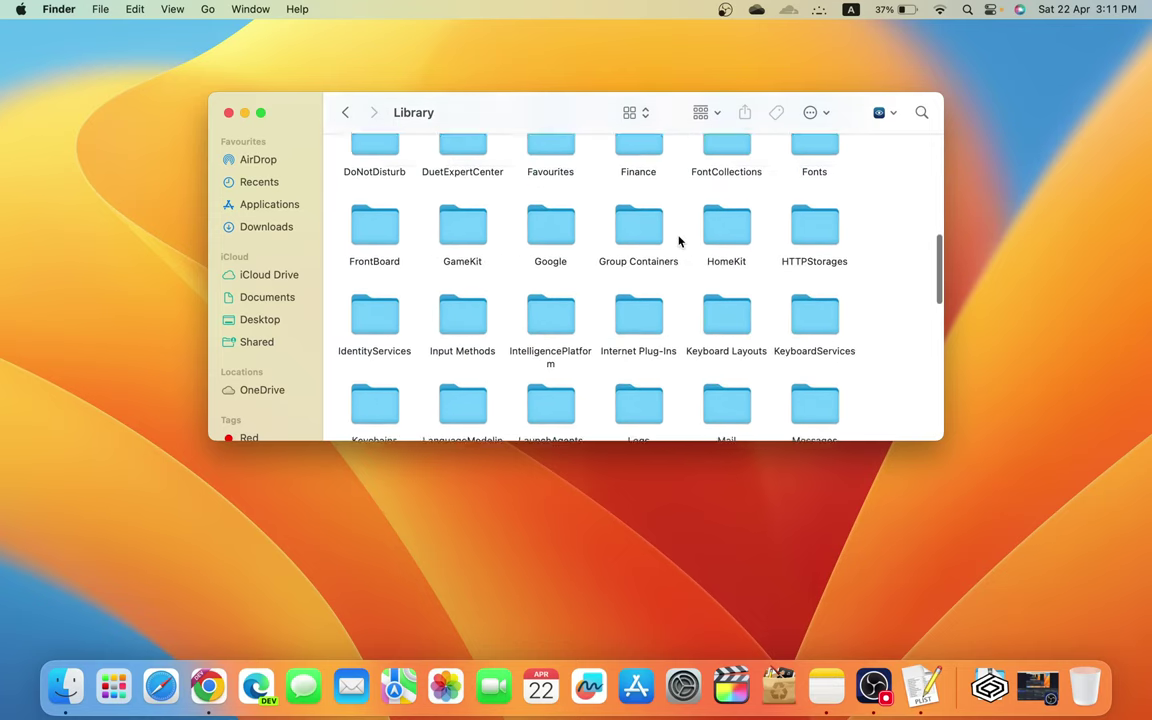
scroll(678, 241, down, 2)
scroll(678, 241, down, 2)
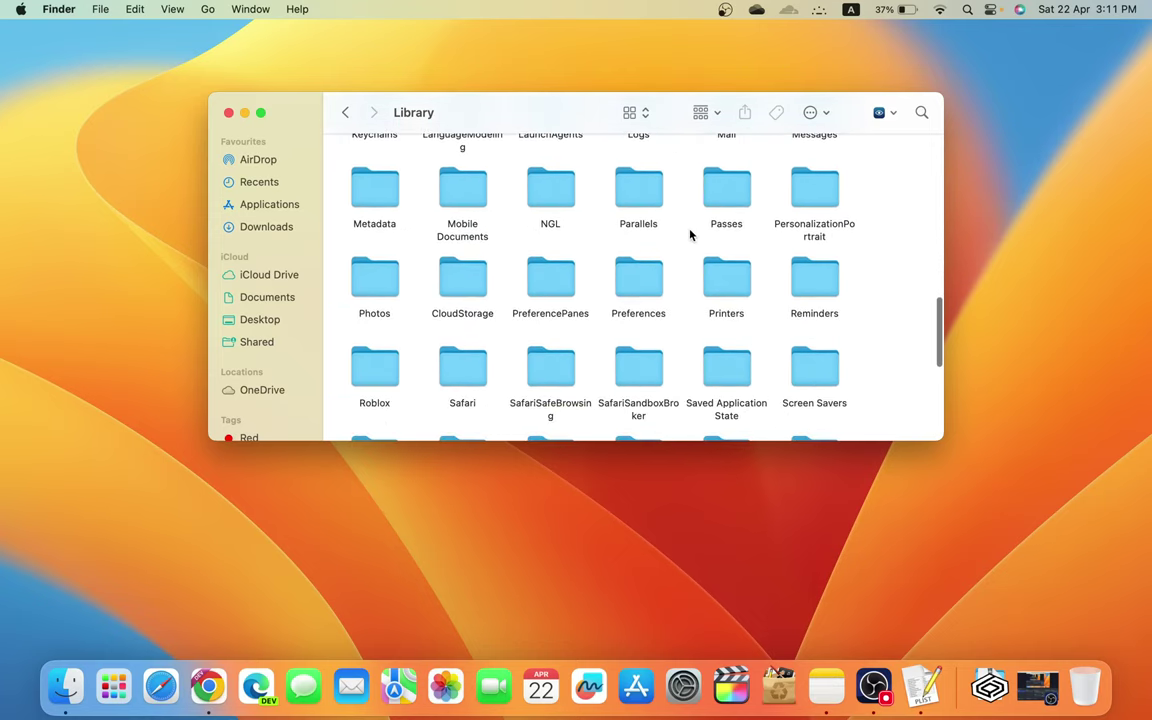
scroll(685, 235, down, 1)
Step: Open the Library's Preferences folder and browse its contents
double_click(636, 240)
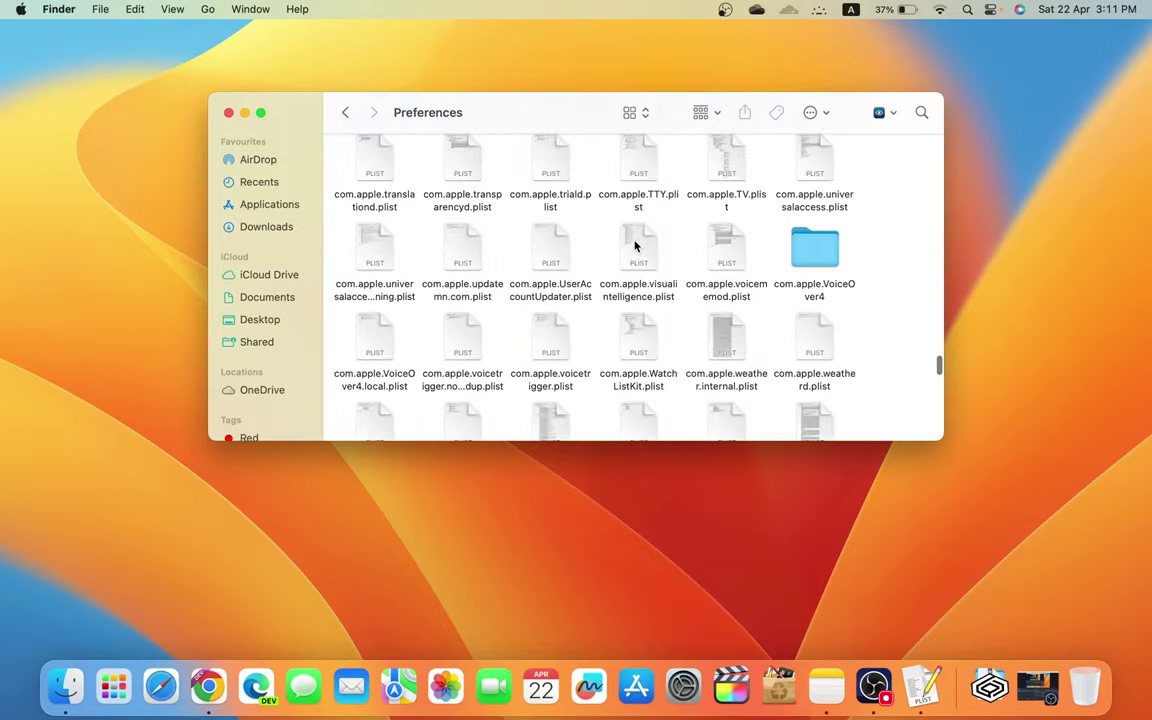
scroll(635, 245, down, 3)
scroll(635, 245, down, 3)
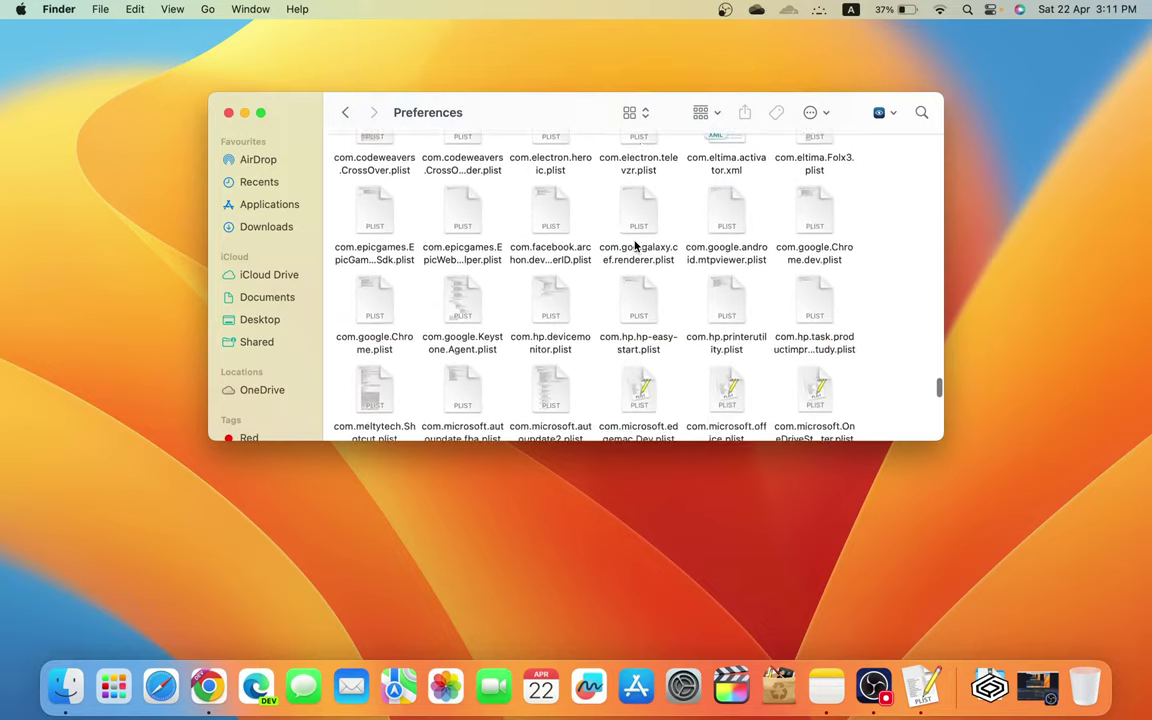
scroll(635, 245, down, 3)
scroll(635, 245, down, 3)
scroll(635, 245, down, 1)
scroll(635, 245, up, 15)
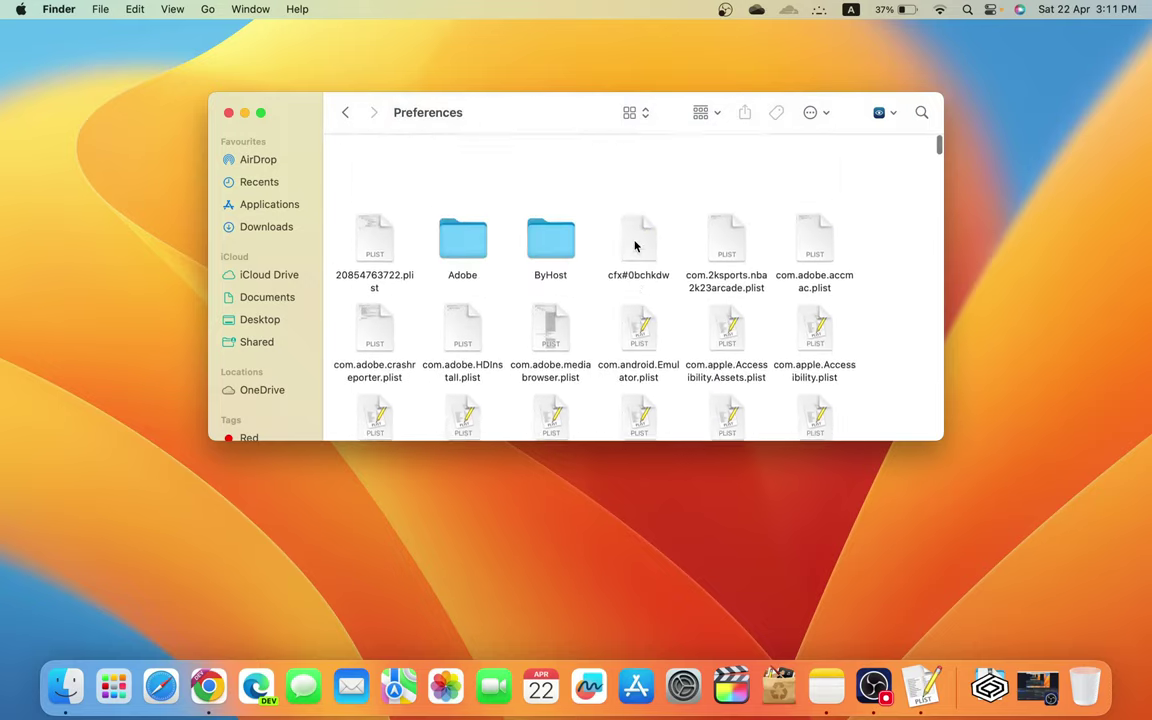
scroll(635, 245, down, 2)
scroll(635, 245, up, 2)
Step: Search 'cross' scoped to Preferences and select com.codeweavers.CrossOver.plist
click(921, 112)
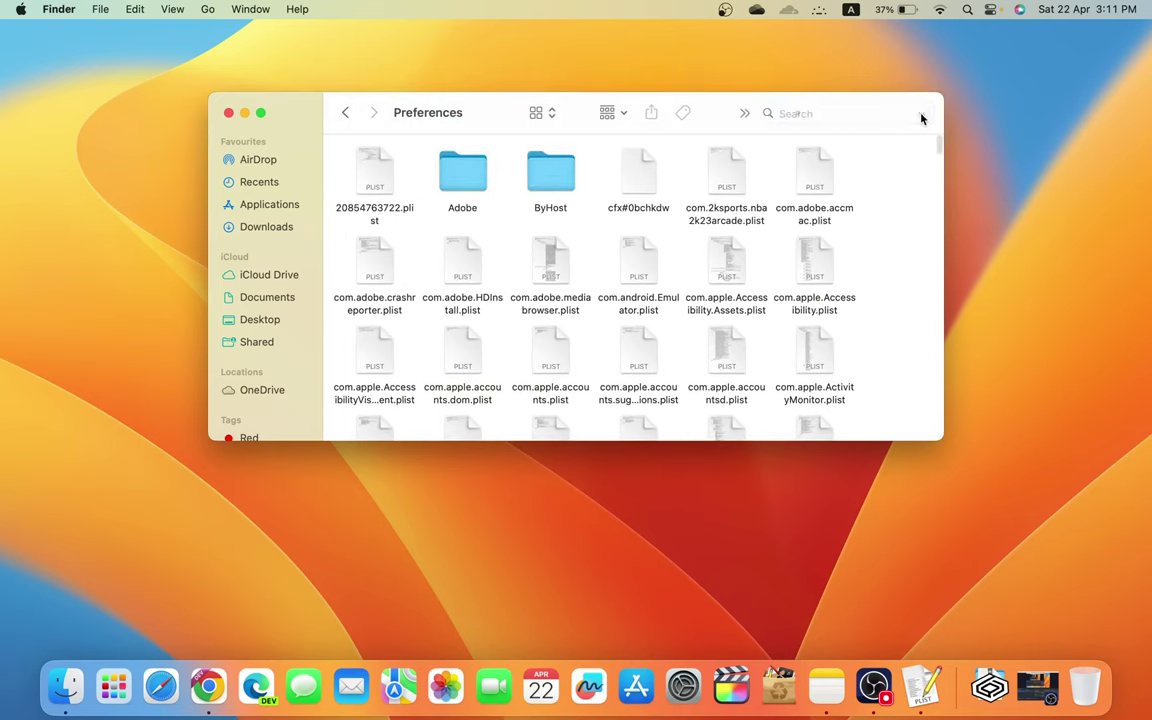
text(cro)
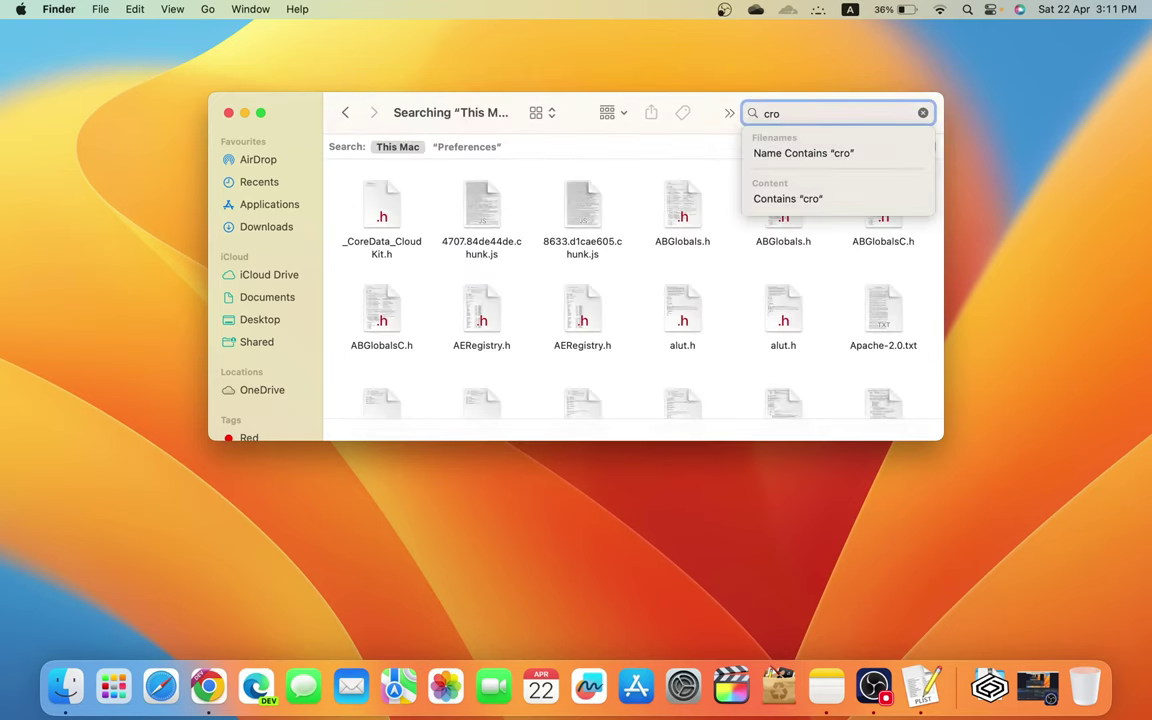
text(ss)
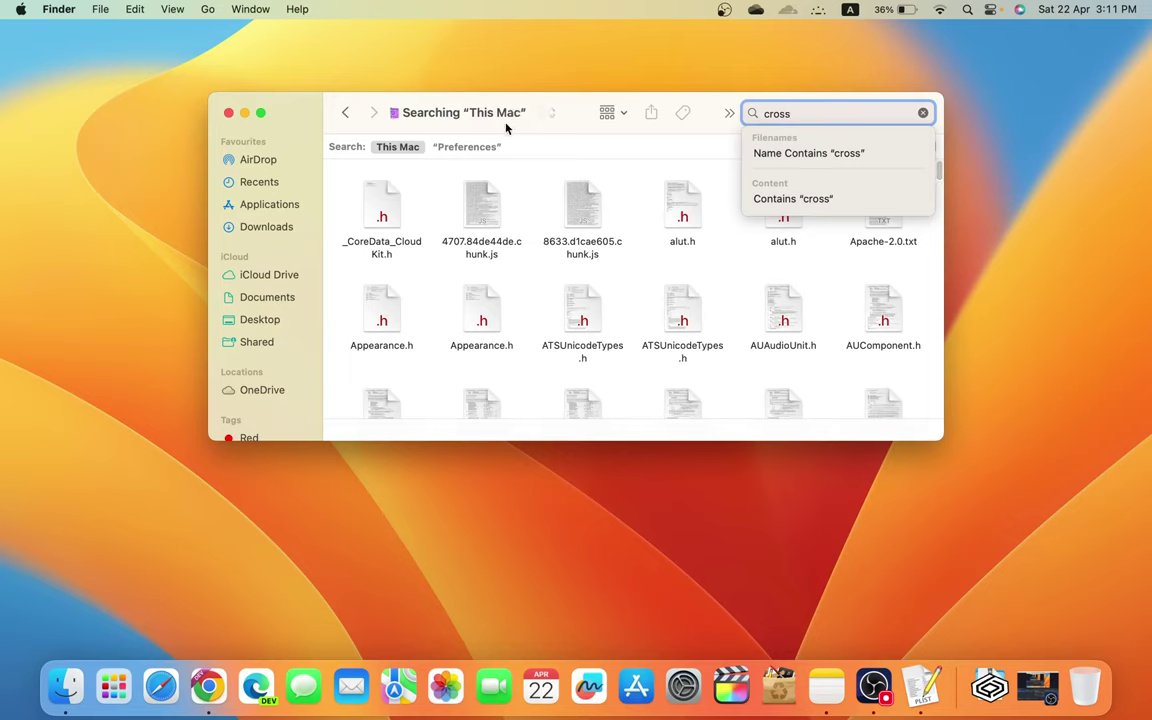
click(452, 151)
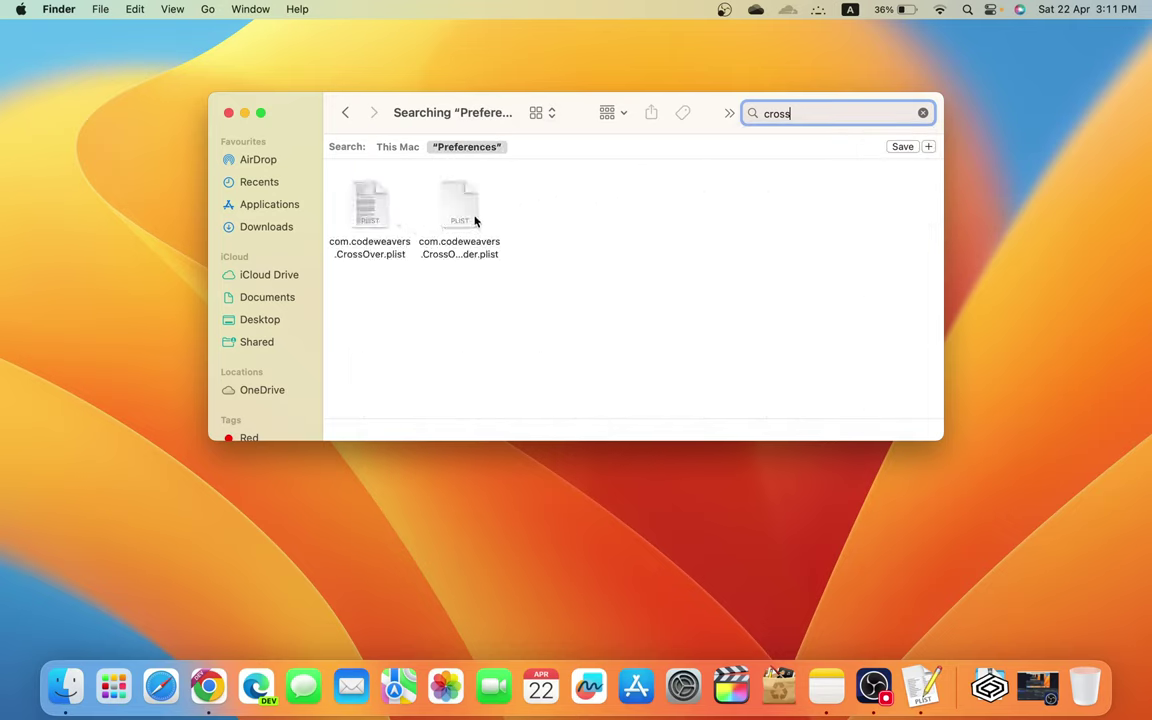
click(366, 224)
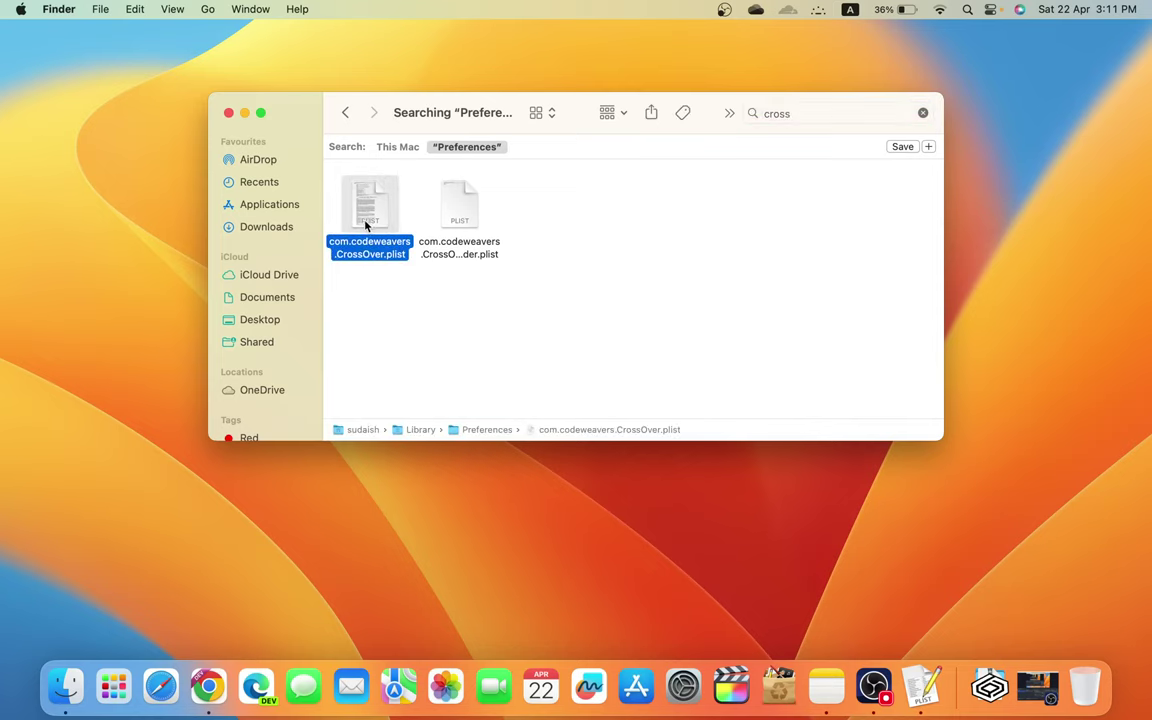
Step: Open com.codeweavers.CrossOver.plist in Prefs Editor and change FirstRunDate to 3023-04-22
drag(381, 221, 921, 686)
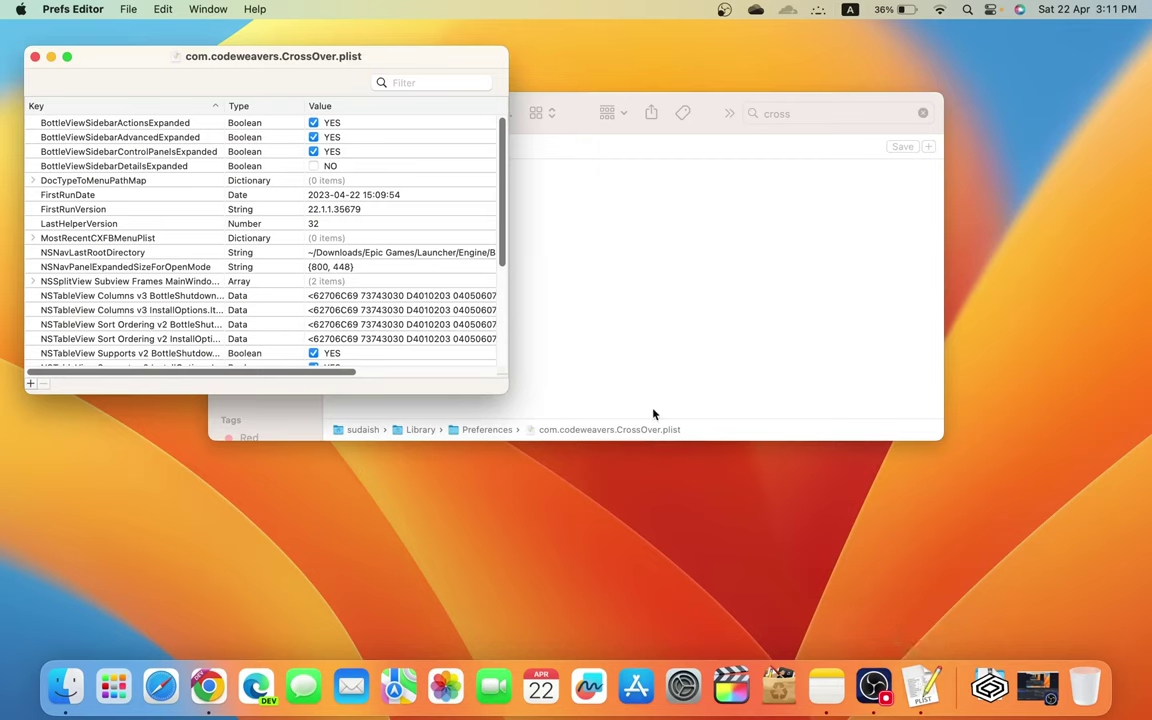
click(67, 61)
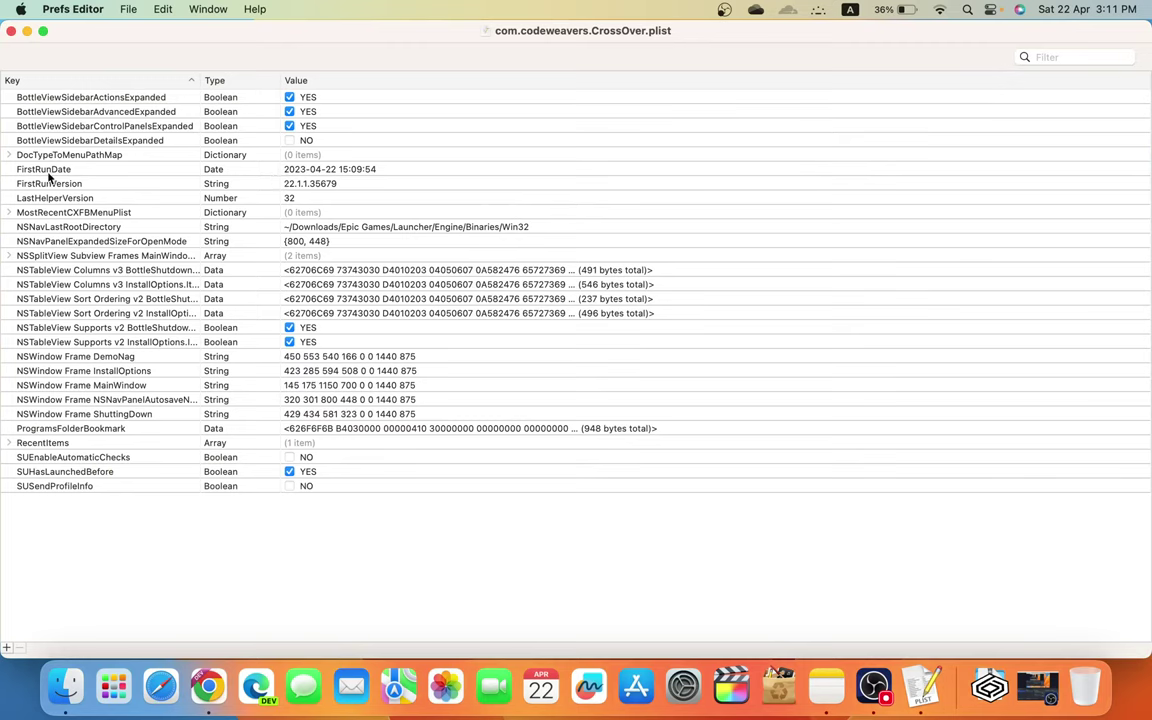
double_click(302, 174)
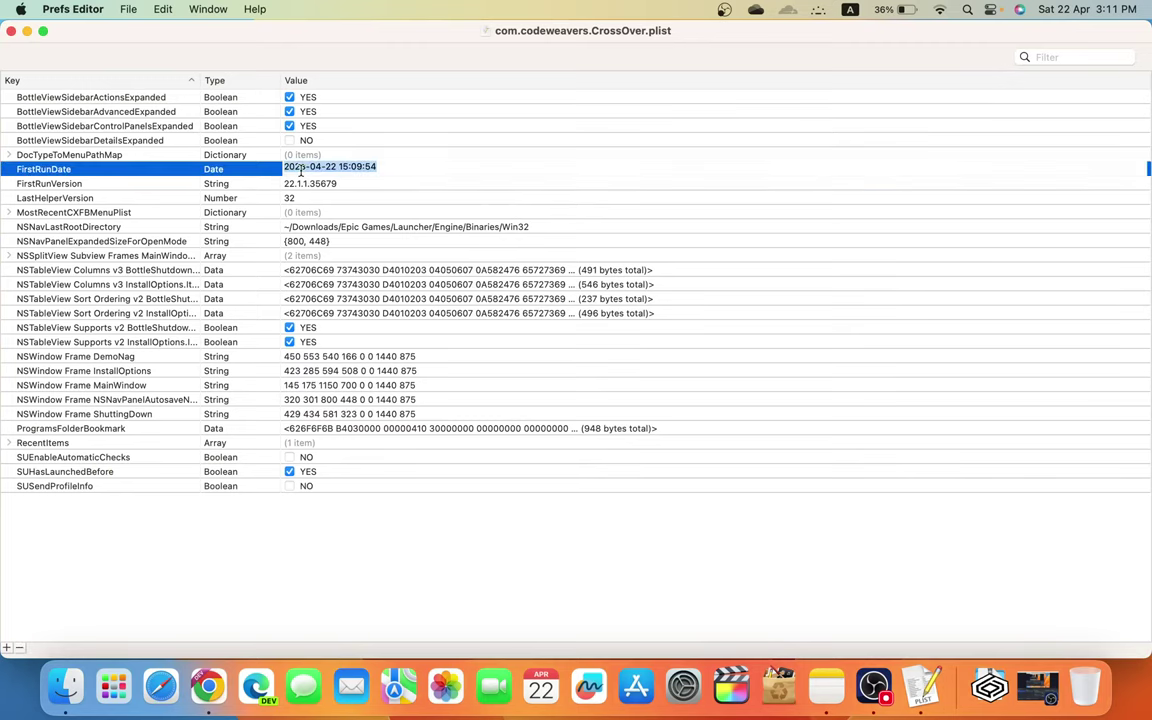
click(311, 168)
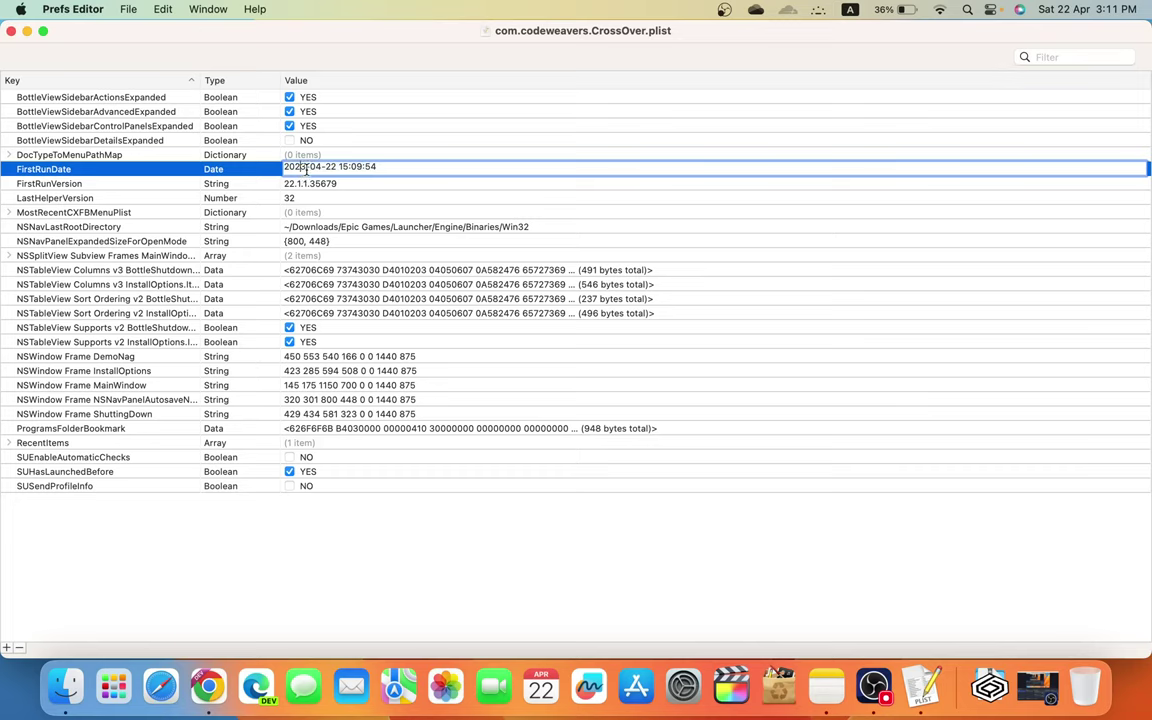
key(Left)
key(Left)
key(Left)
text(1)
text(3)
click(104, 503)
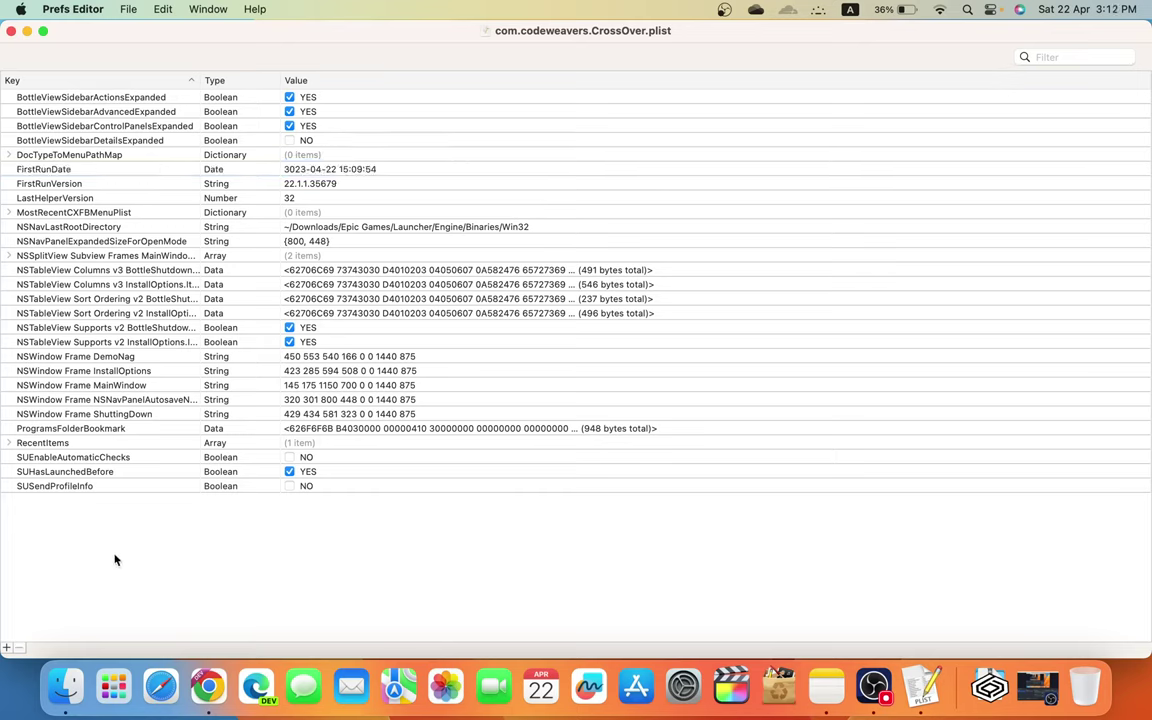
click(73, 10)
click(73, 10)
Step: Close the edited plist and Finder results, then launch CrossOver from Launchpad
click(11, 31)
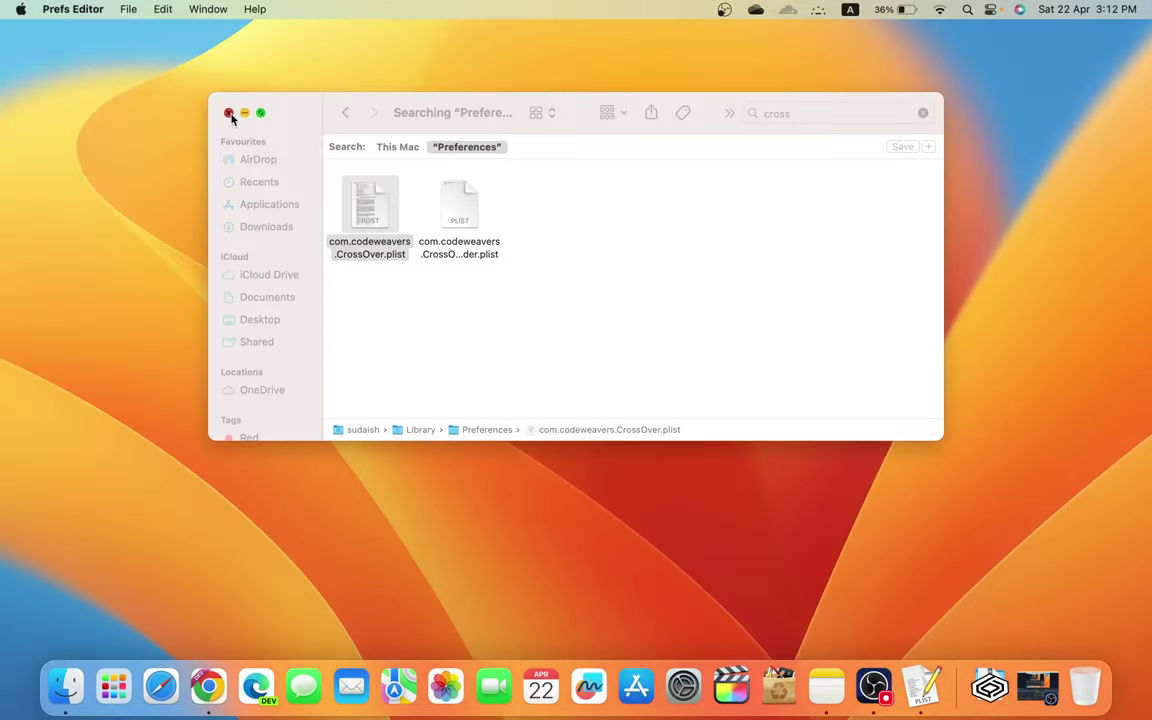
click(229, 113)
click(125, 686)
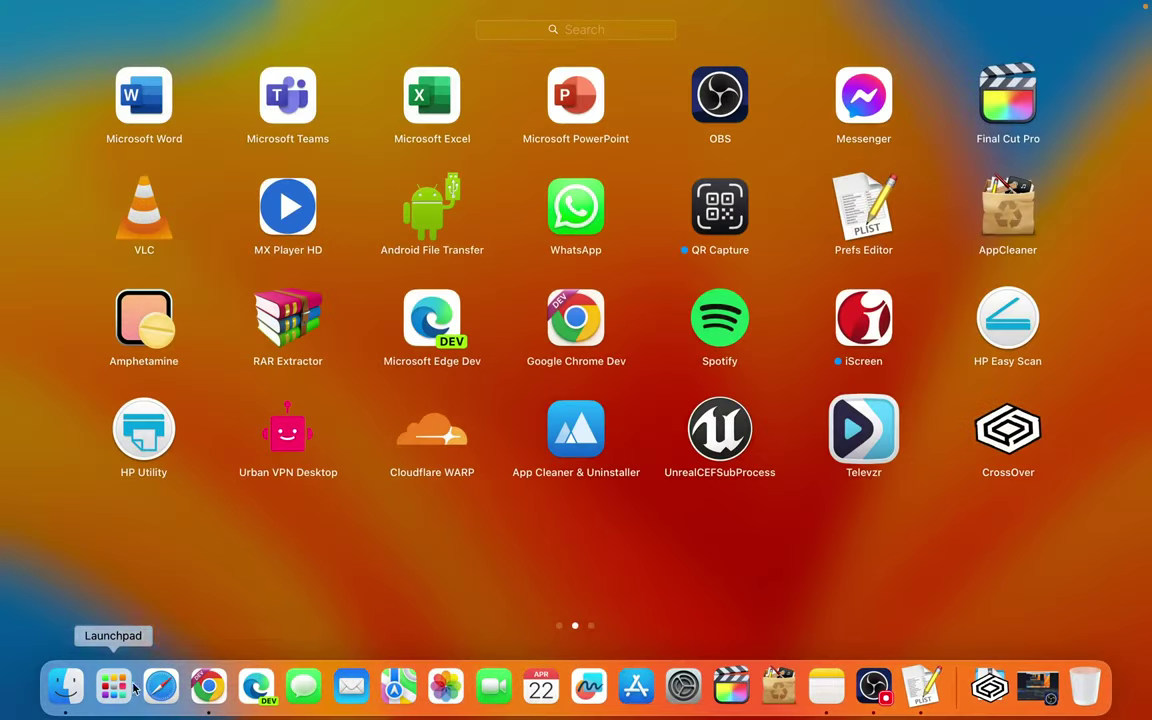
click(1010, 440)
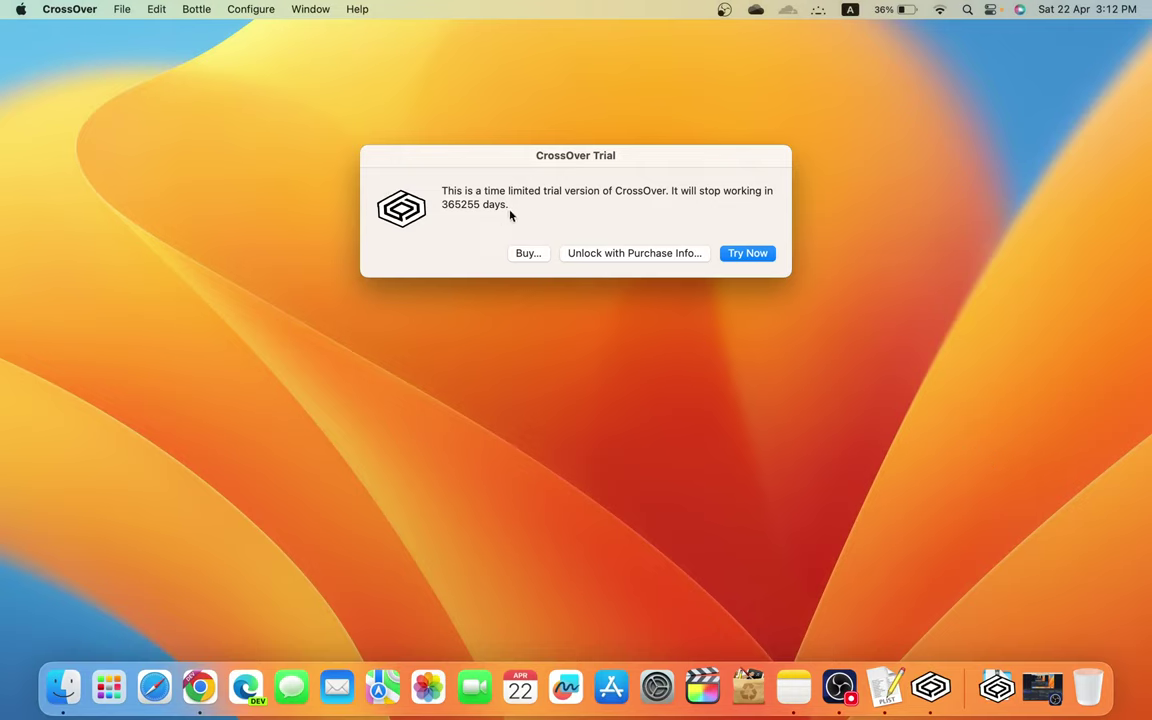
Step: Dismiss the 365255-day trial notice with Try Now and open the Grand Theft Auto V page
click(757, 253)
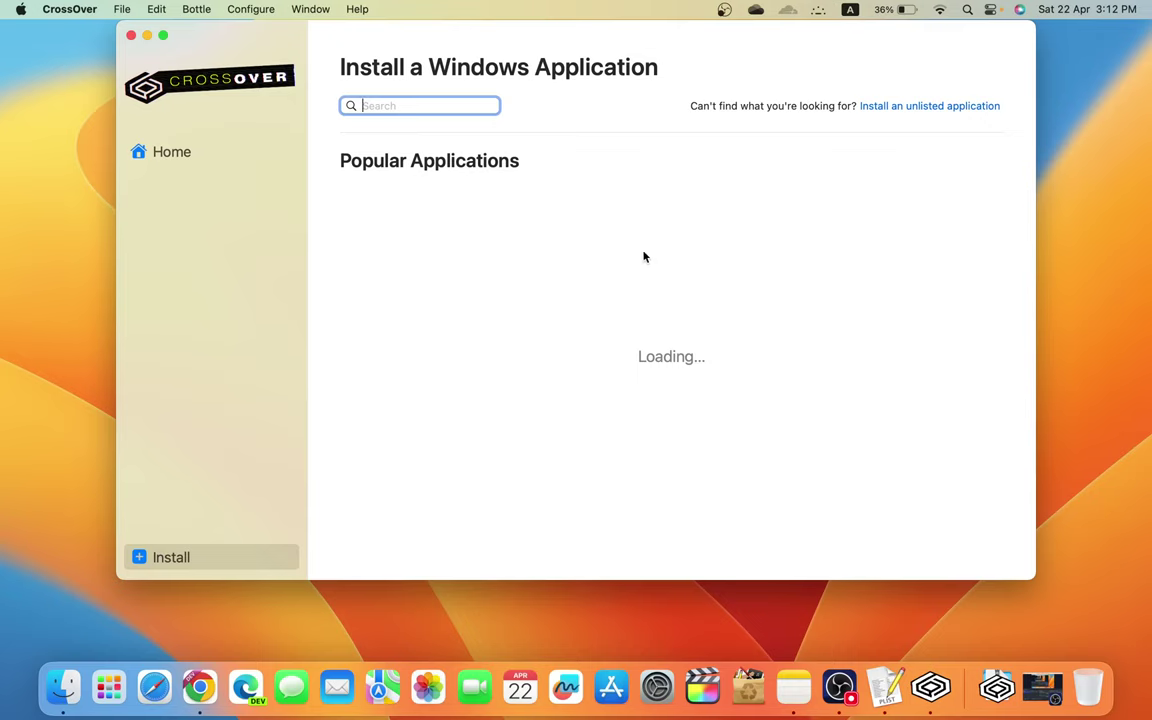
click(220, 563)
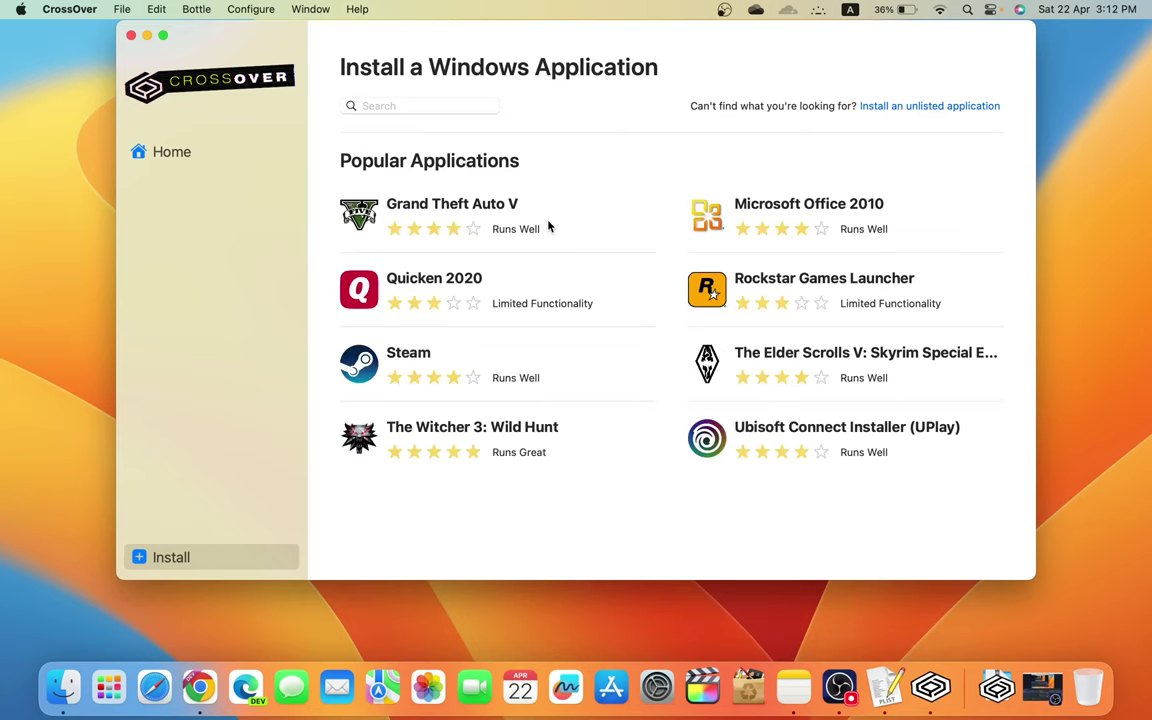
click(492, 199)
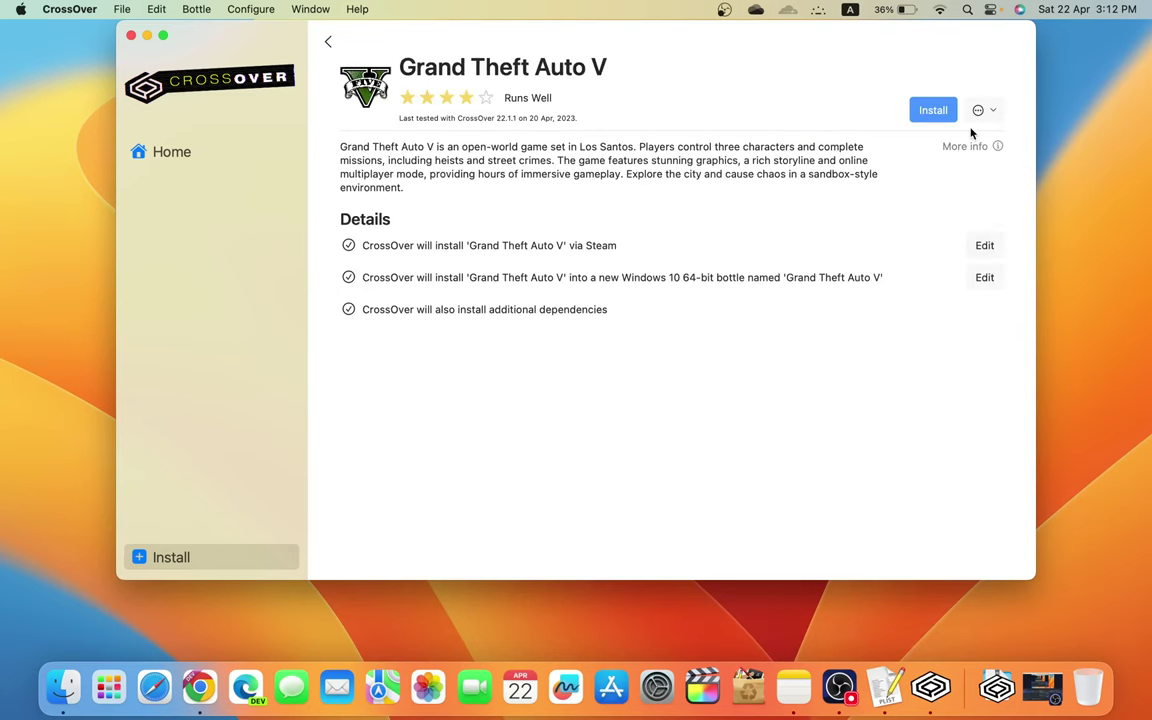